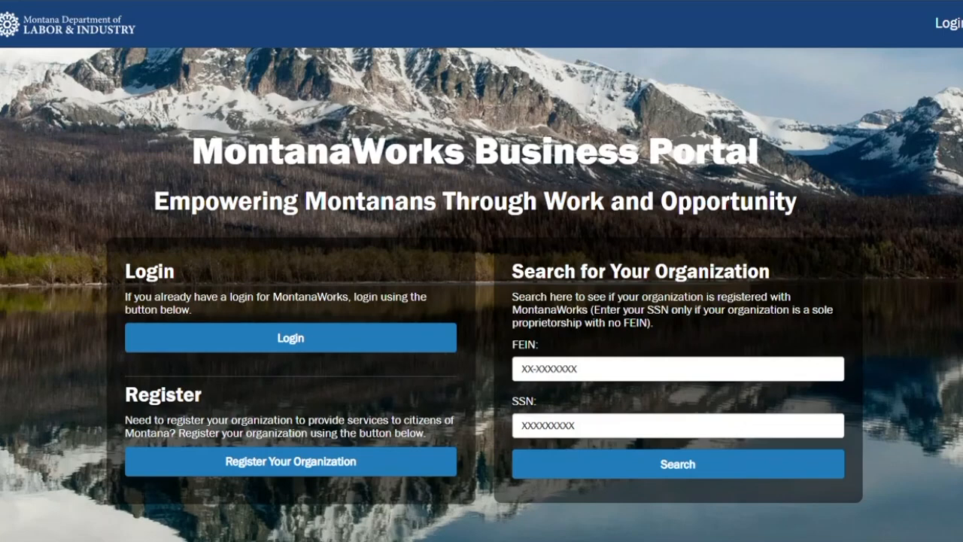
Step: Log in to the MontanaWorks Business Portal
scroll(800, 219, "down", 2)
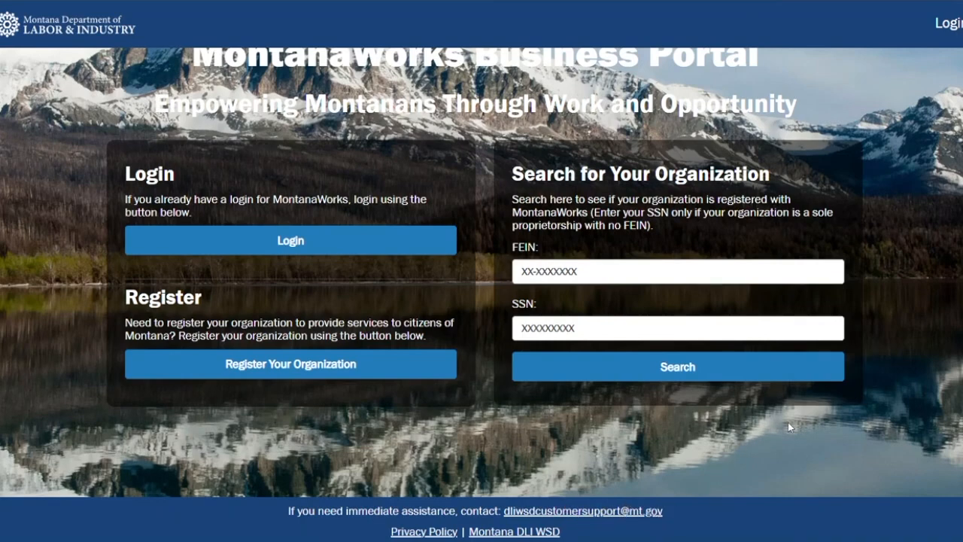
scroll(480, 175, "up", 2)
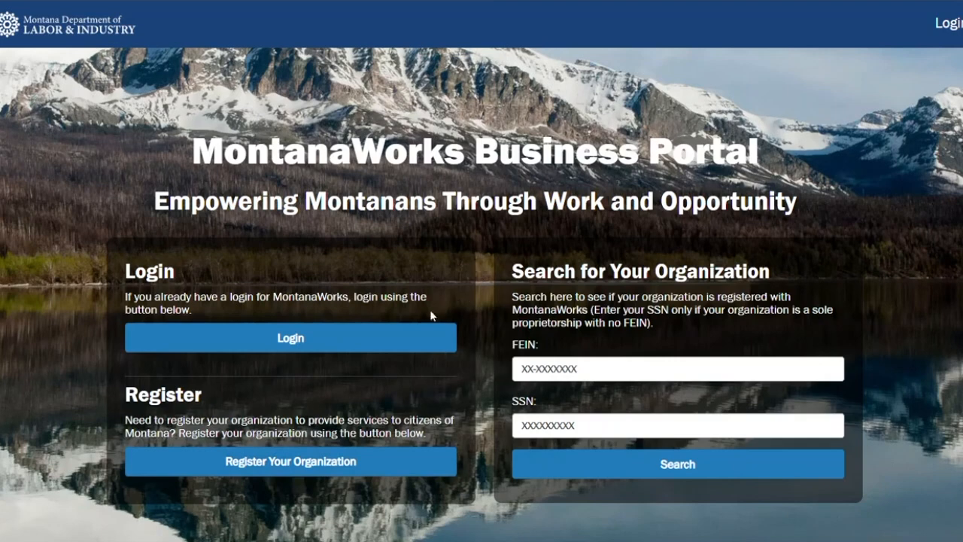
left_click(399, 341)
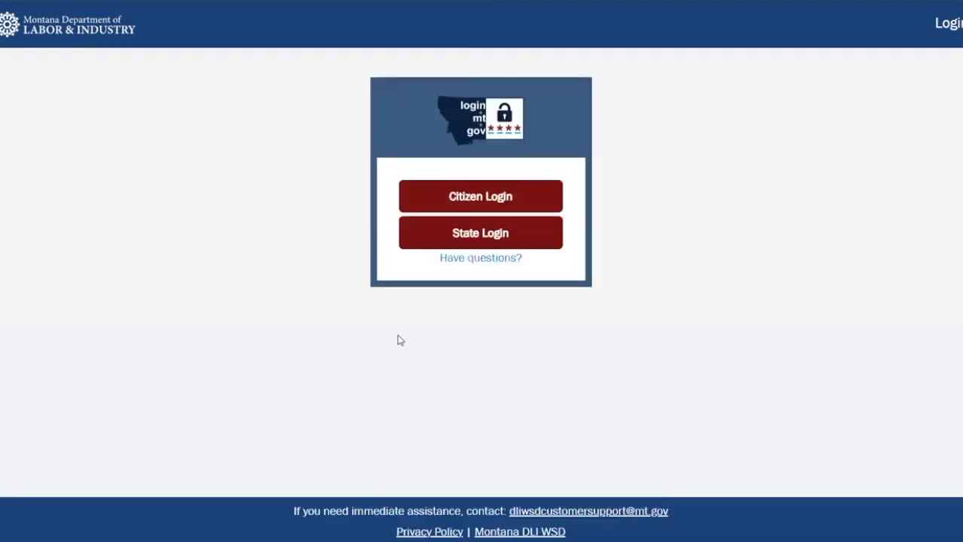
left_click(425, 202)
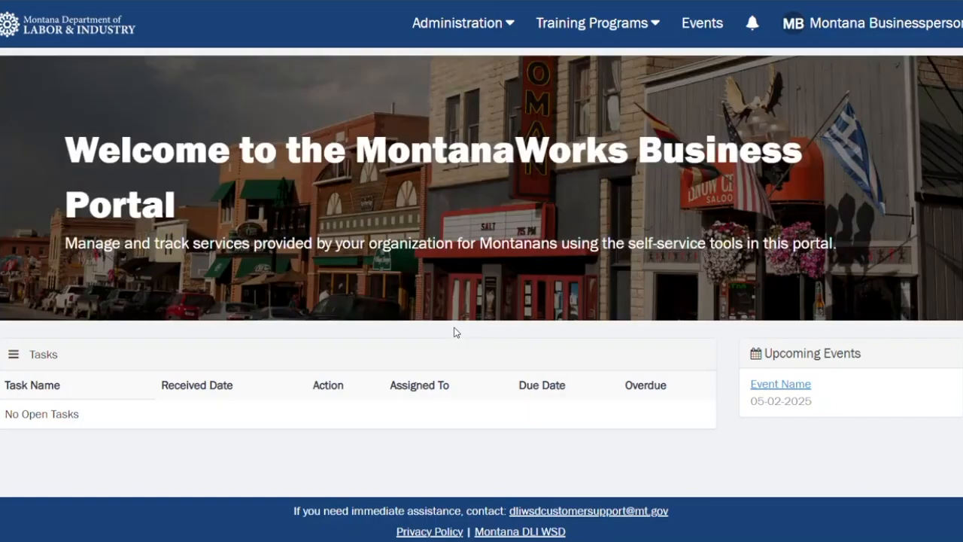
Step: Open Manage Trainings under Training Programs to reach the Funded Services list
left_click(595, 27)
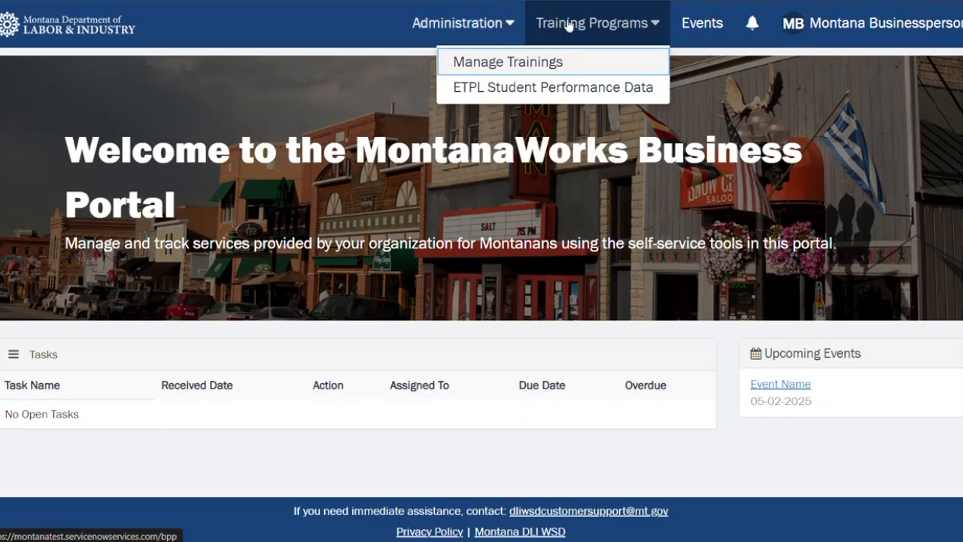
left_click(521, 66)
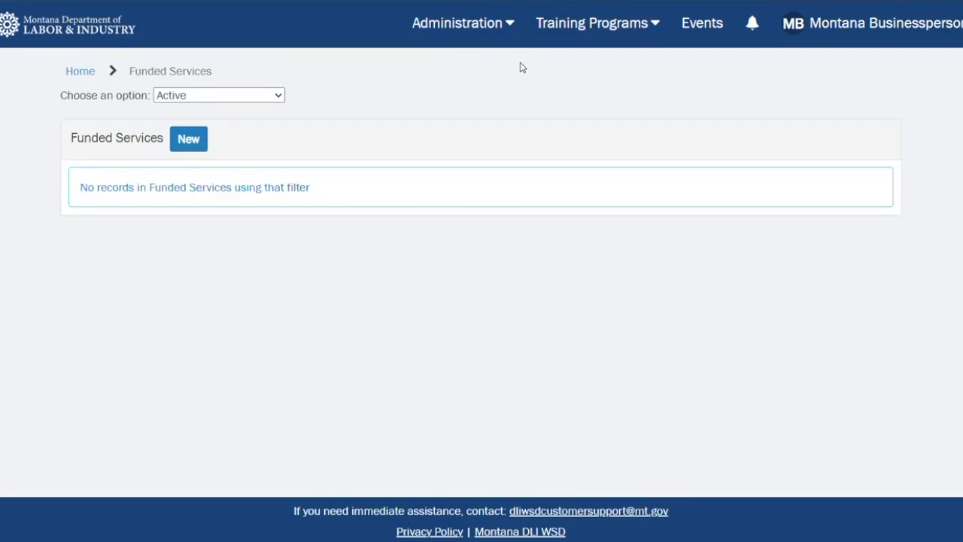
Step: Filter the Funded Services list to show All records
left_click(576, 37)
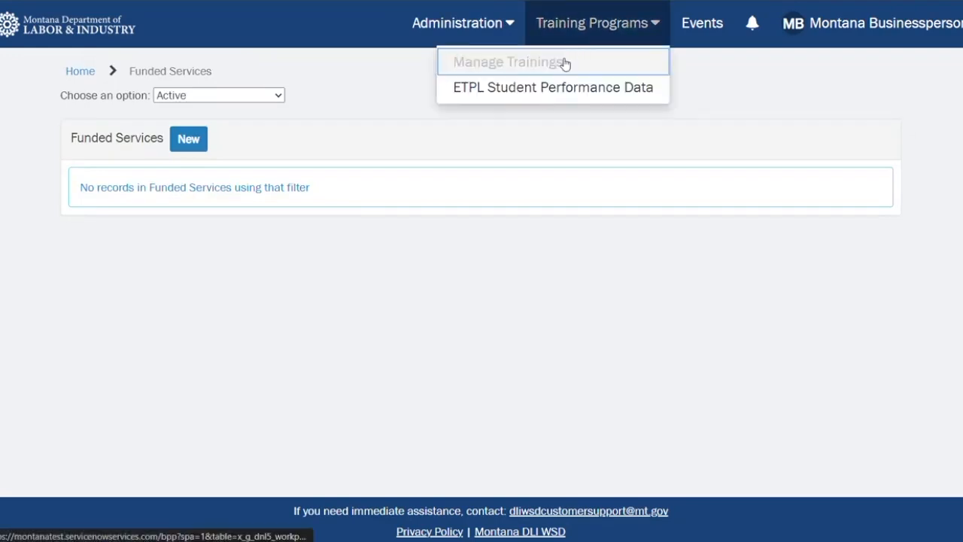
left_click(340, 117)
left_click(219, 94)
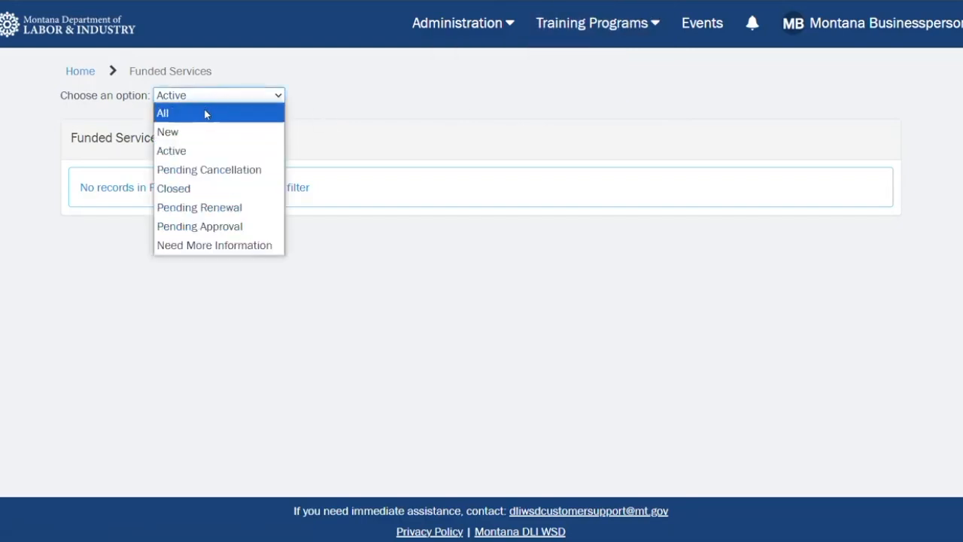
left_click(203, 114)
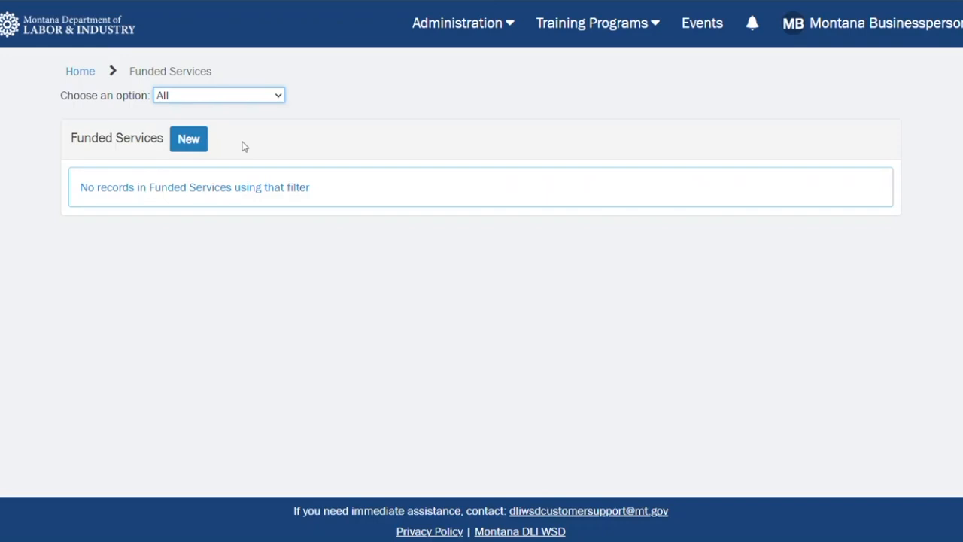
Step: Start a new funded service record and enter Training Program Name as the program of study
left_click(190, 143)
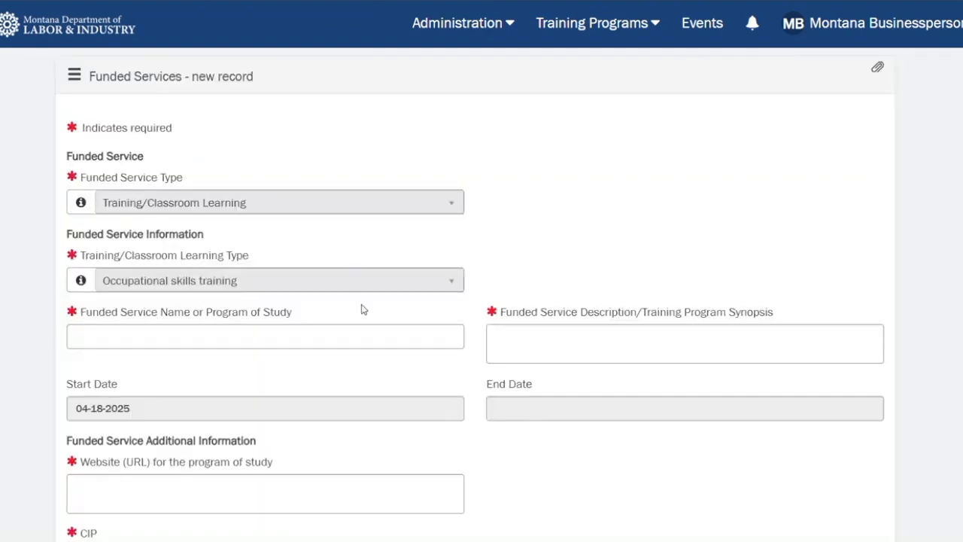
scroll(364, 308, "down", 2)
left_click(129, 250)
type("Trainin")
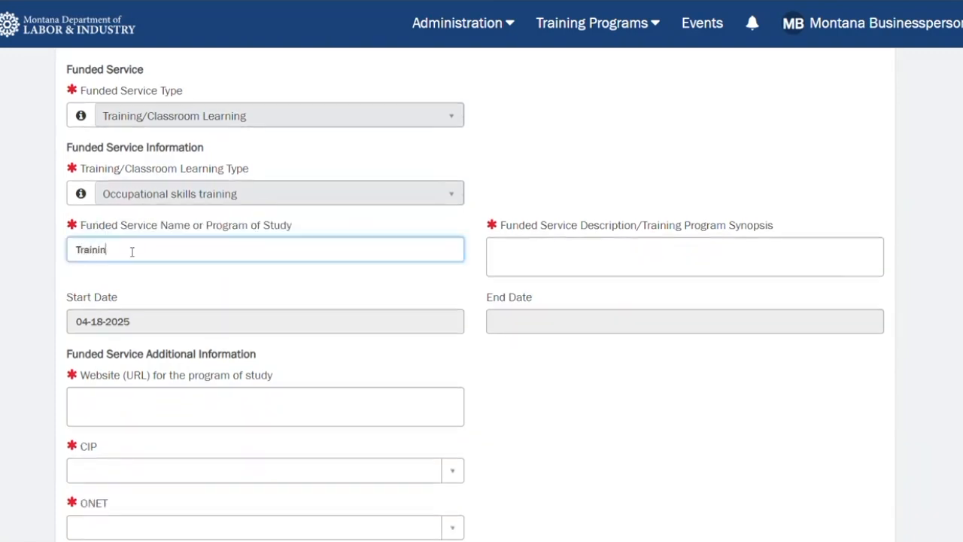
type("g Program Name")
Step: Enter Training Program Description as the funded service description
left_click(563, 245)
type("Training Pro")
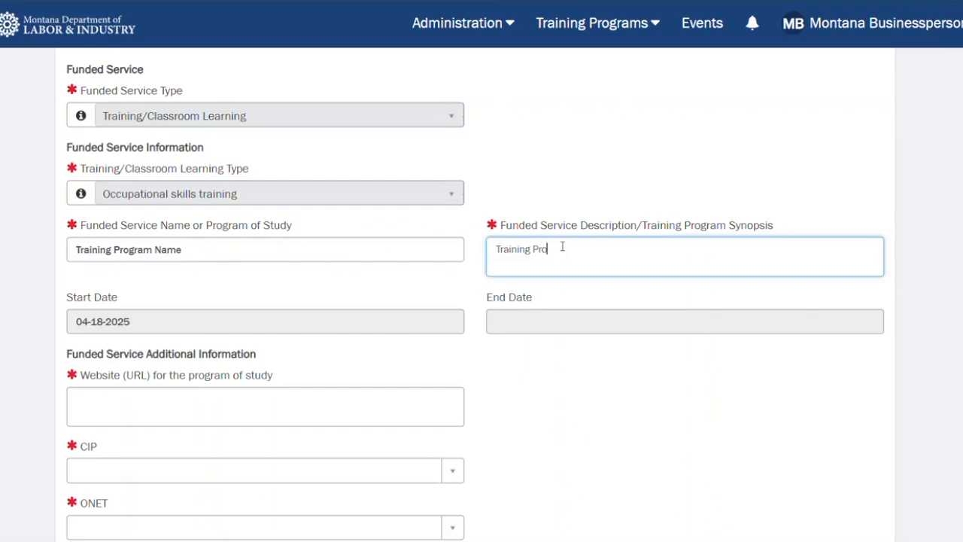
type("gram Description")
scroll(338, 409, "down", 2)
left_click(273, 252)
type("w")
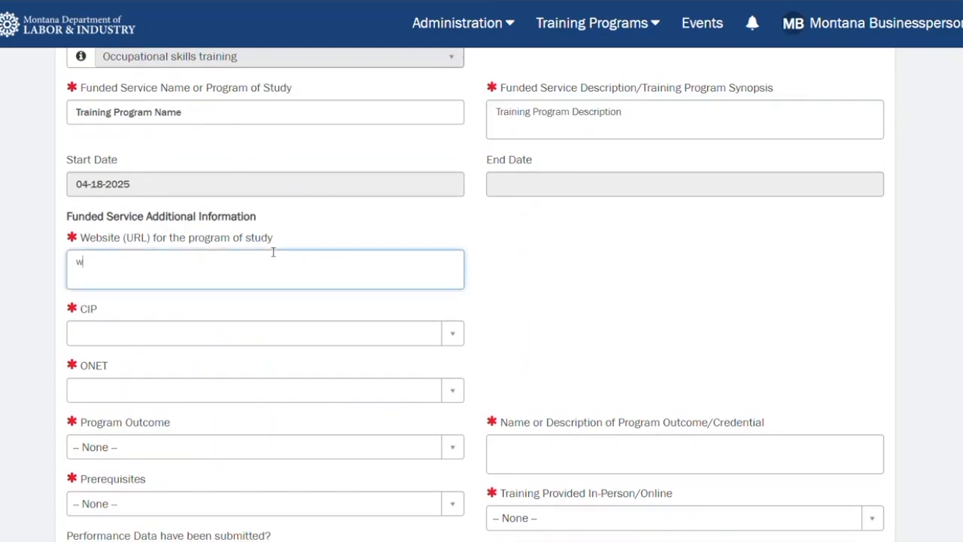
type("ww.trainingprogram.com")
Step: Set the CIP code to 01.0103 and the ONET code to 11-1011.03
scroll(273, 252, "up", 2)
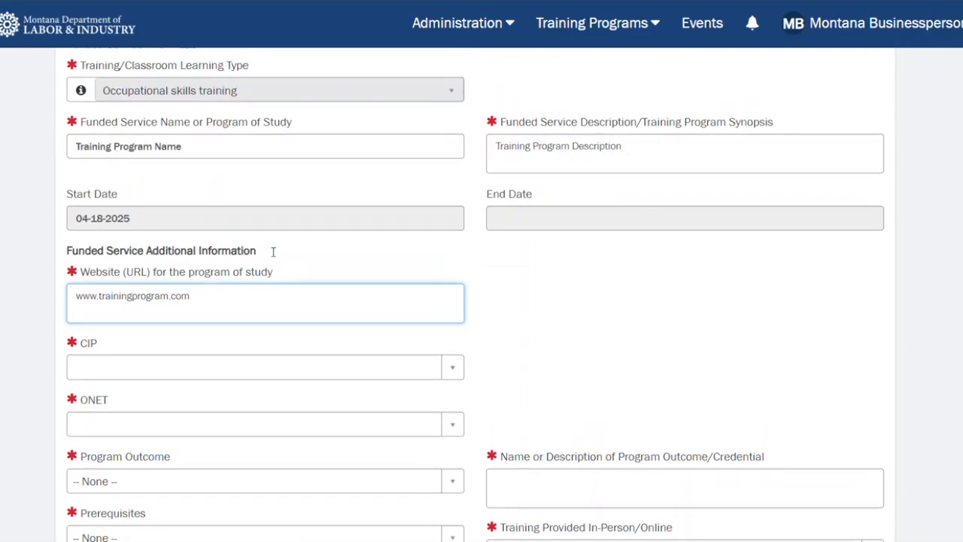
scroll(273, 252, "up", 1)
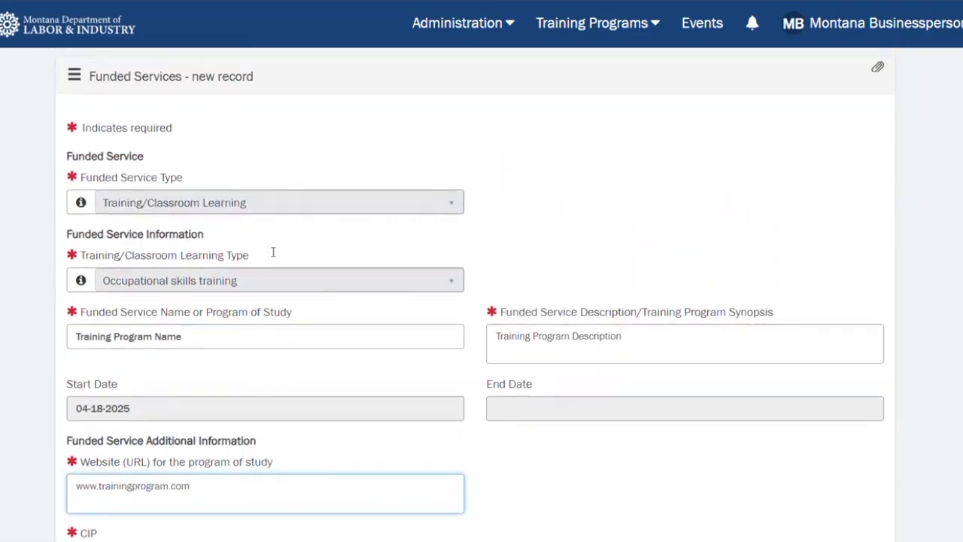
scroll(273, 254, "down", 3)
scroll(273, 255, "down", 2)
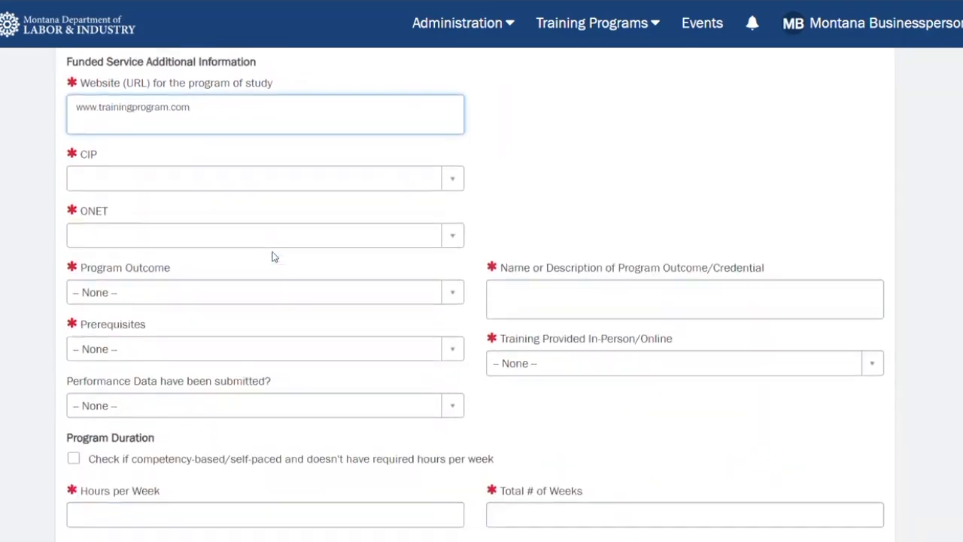
left_click(459, 153)
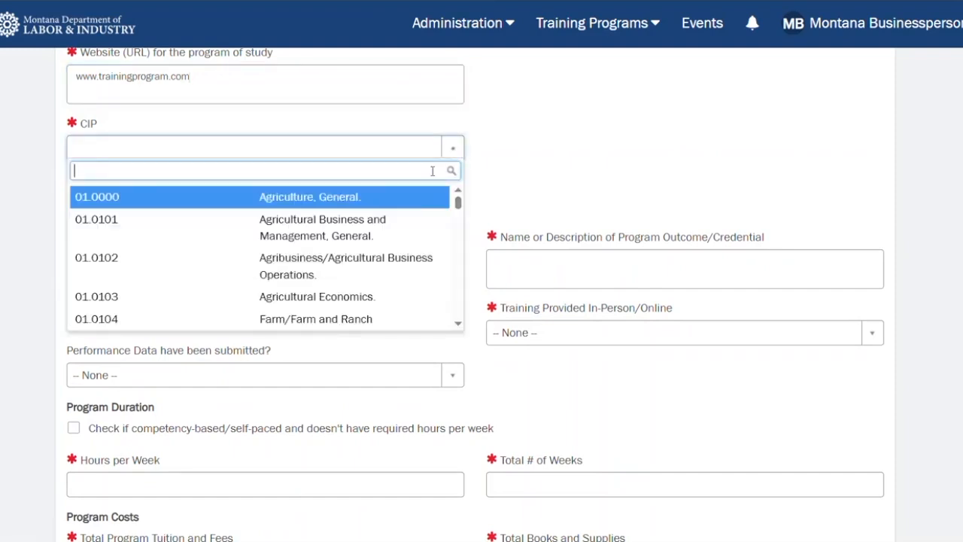
left_click(311, 298)
left_click(454, 205)
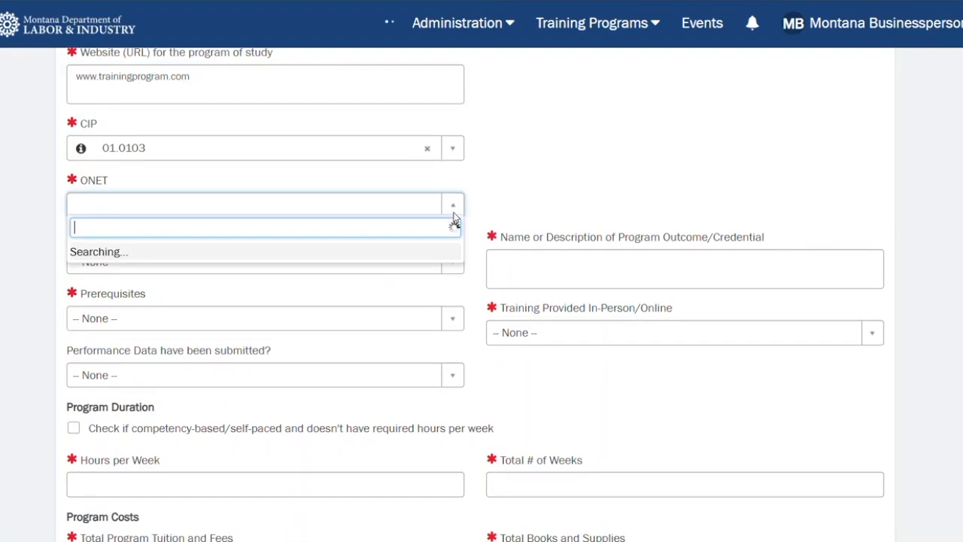
left_click(294, 300)
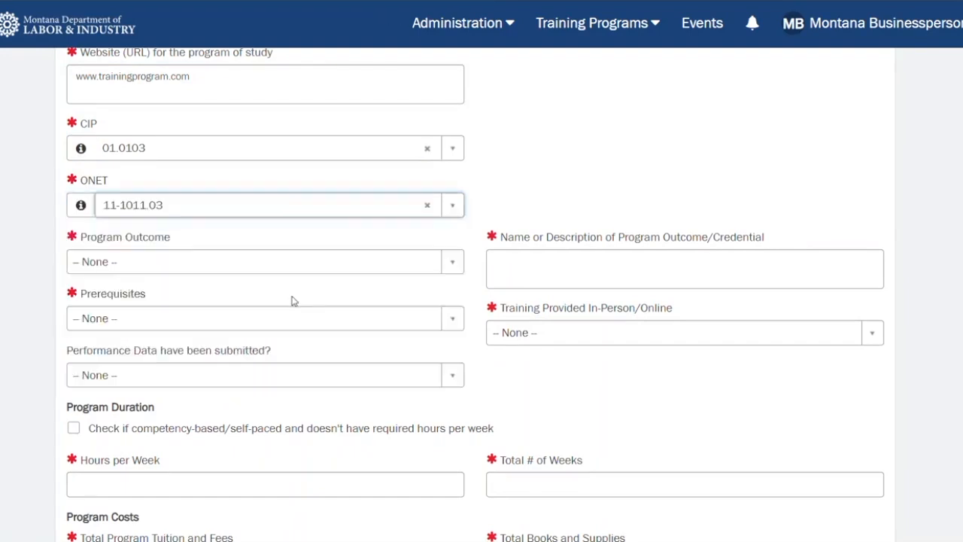
Step: Set Program Outcome to Certificate of Apprenticeship Completion and enter description as its name or description
left_click(463, 264)
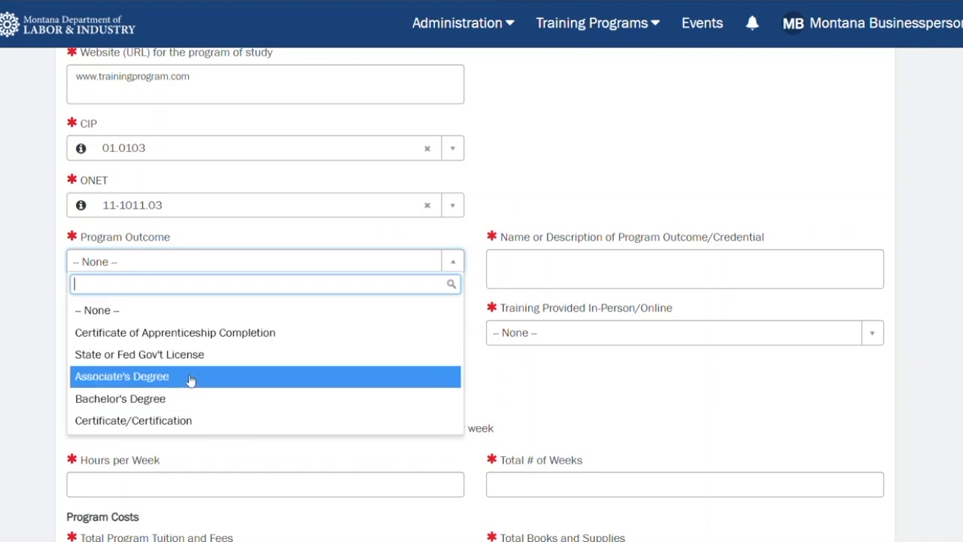
left_click(189, 334)
left_click(521, 261)
type("descr")
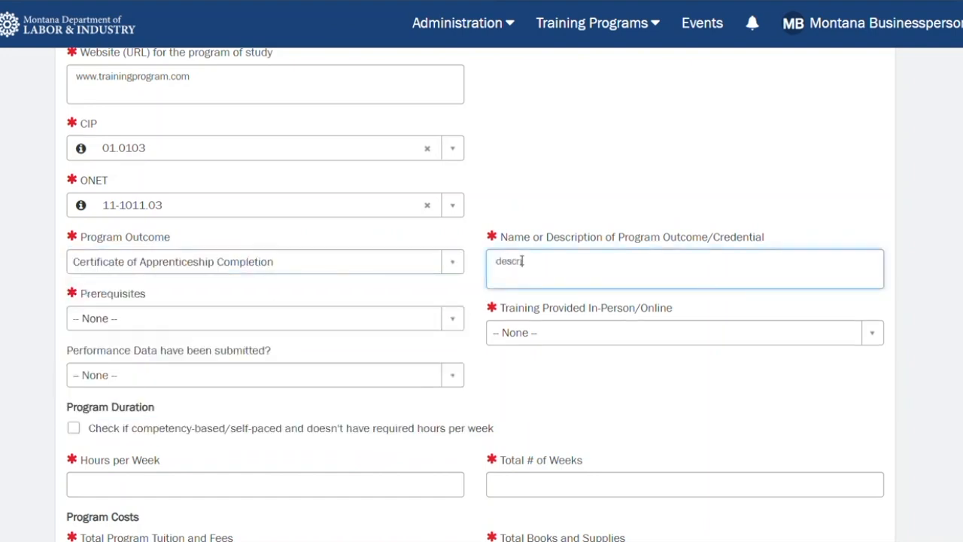
type("iption")
Step: Set Prerequisites to Associate's Degree and training delivery to In-Person
left_click(454, 317)
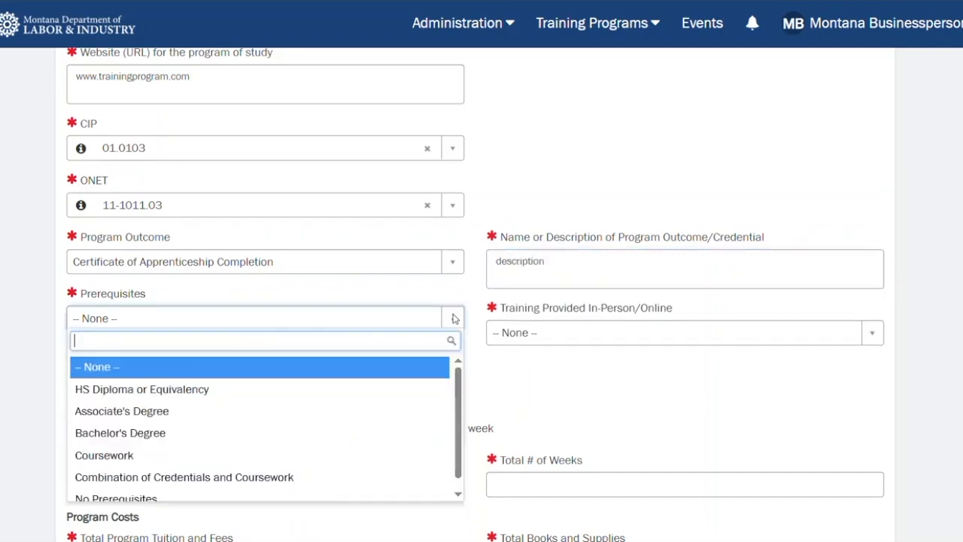
left_click(346, 411)
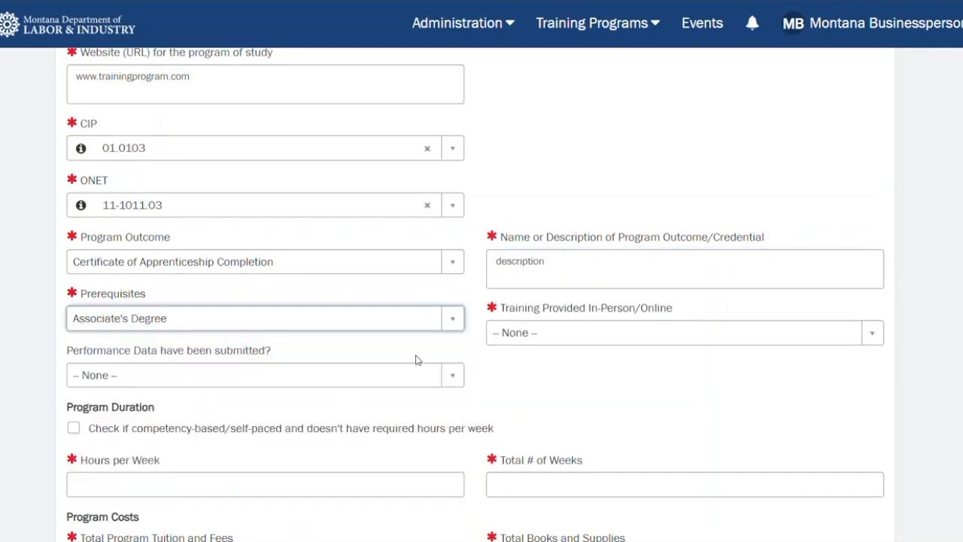
left_click(558, 341)
left_click(550, 402)
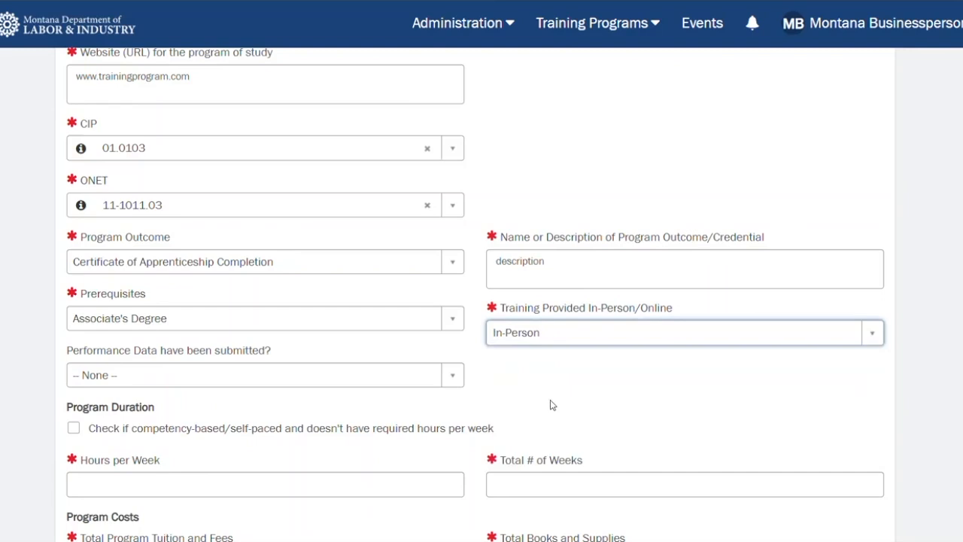
Step: Enter 20 hours per week, 5 total weeks, 1000.00 tuition and fees, and 100.00 books and supplies
scroll(551, 399, "down", 2)
scroll(550, 403, "down", 2)
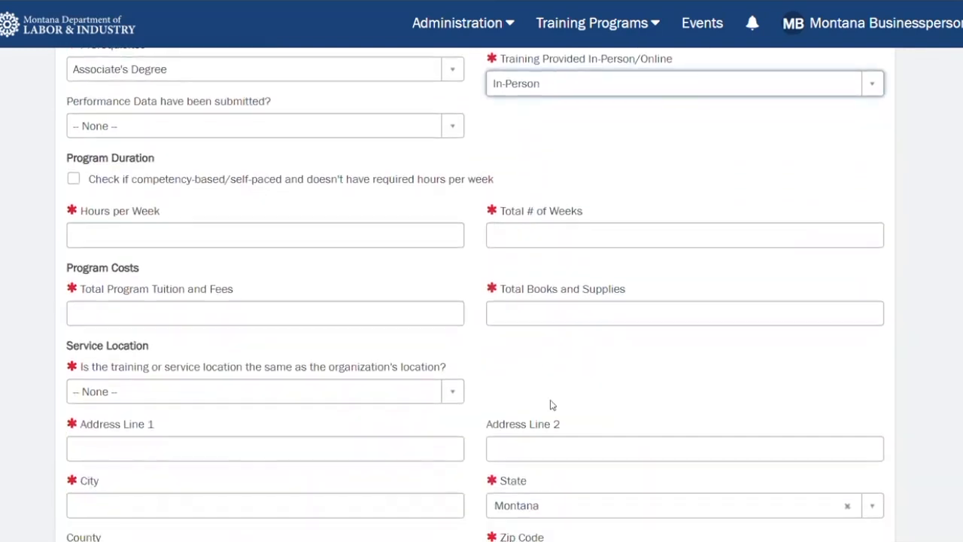
scroll(551, 405, "down", 1)
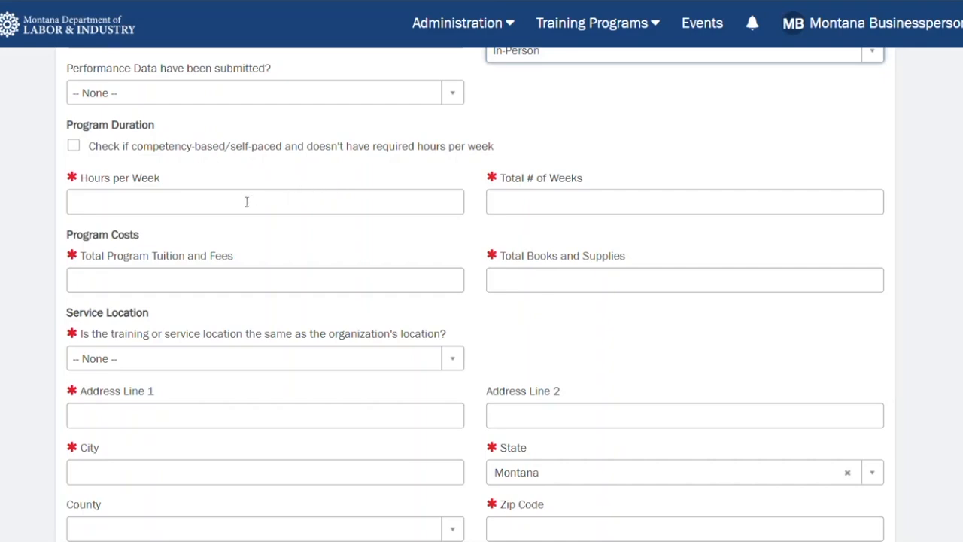
left_click(245, 202)
Step: Mark the service location as the same as the organization's and pick the Cascade organization location
left_click(388, 248)
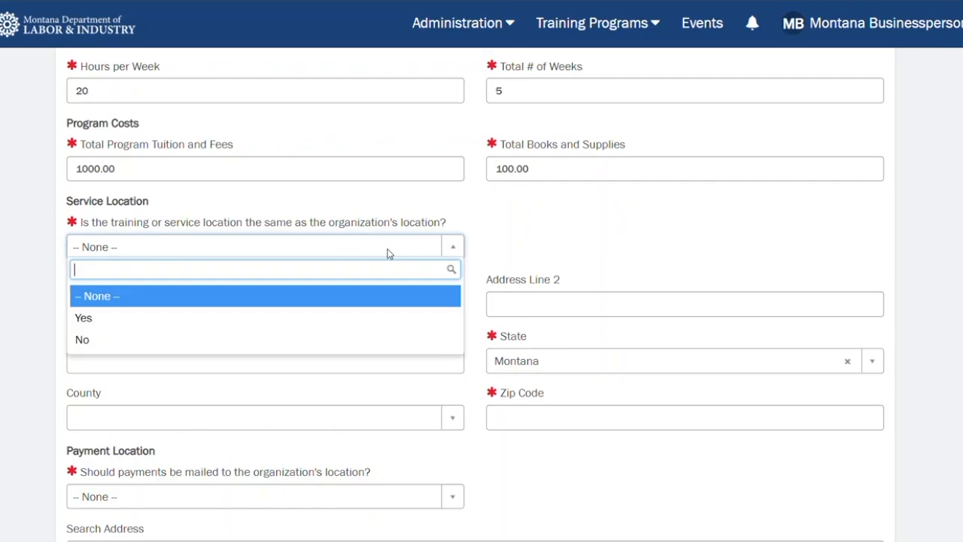
left_click(319, 326)
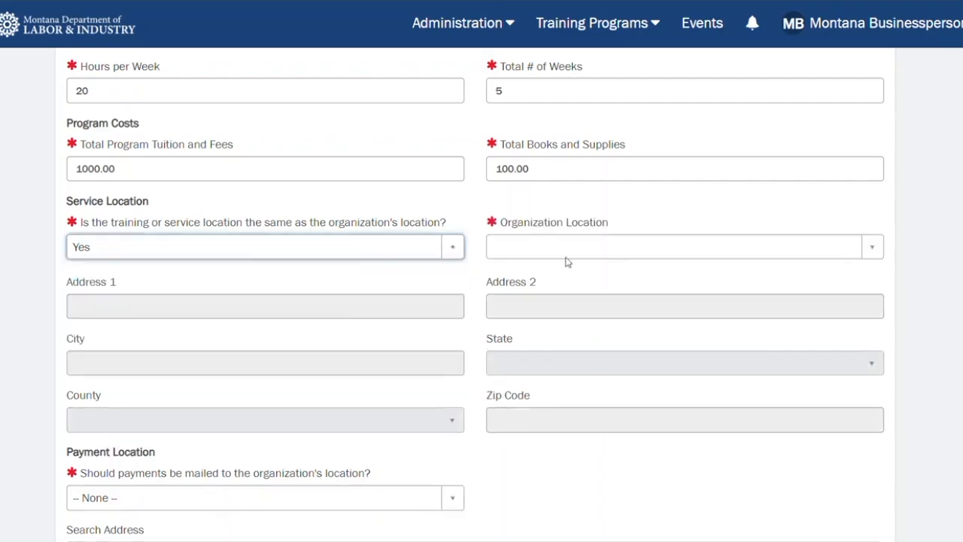
left_click(618, 246)
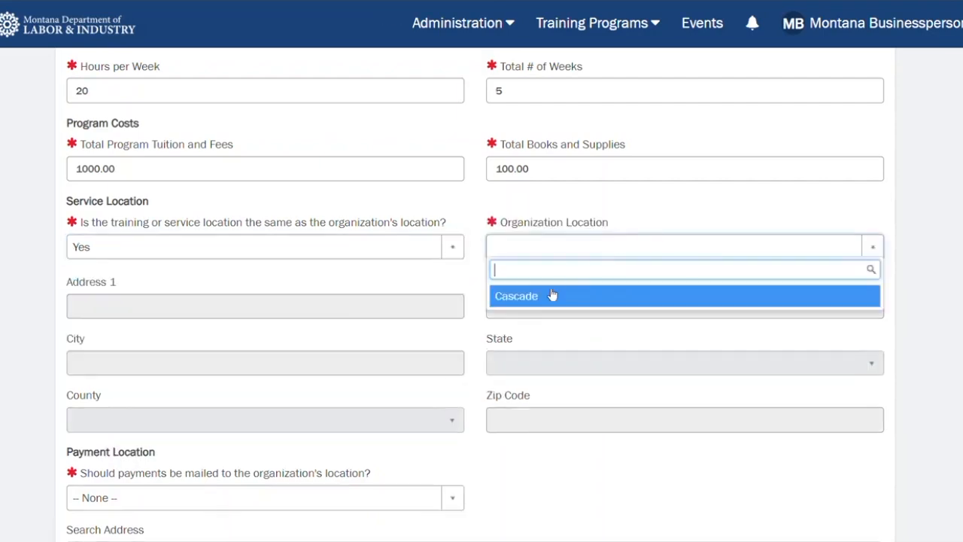
left_click(539, 296)
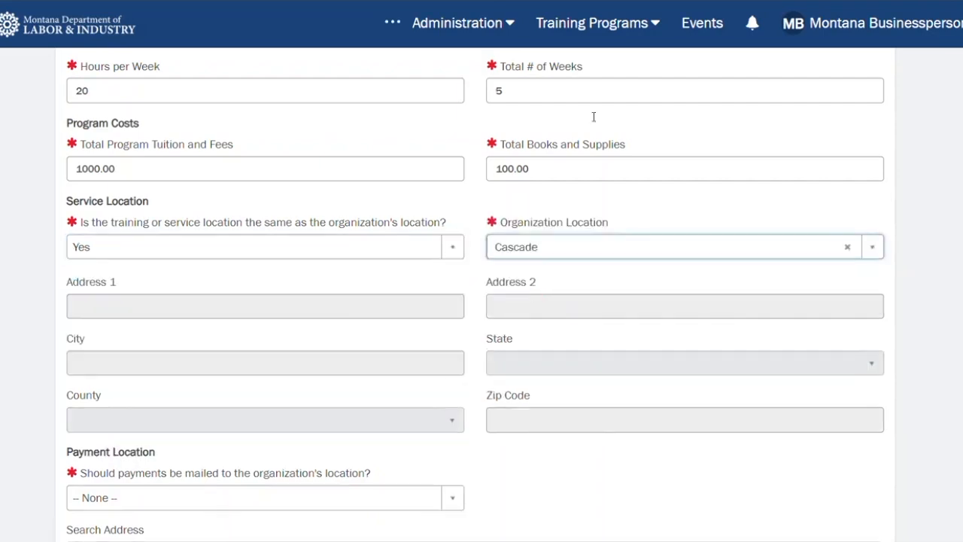
left_click(504, 25)
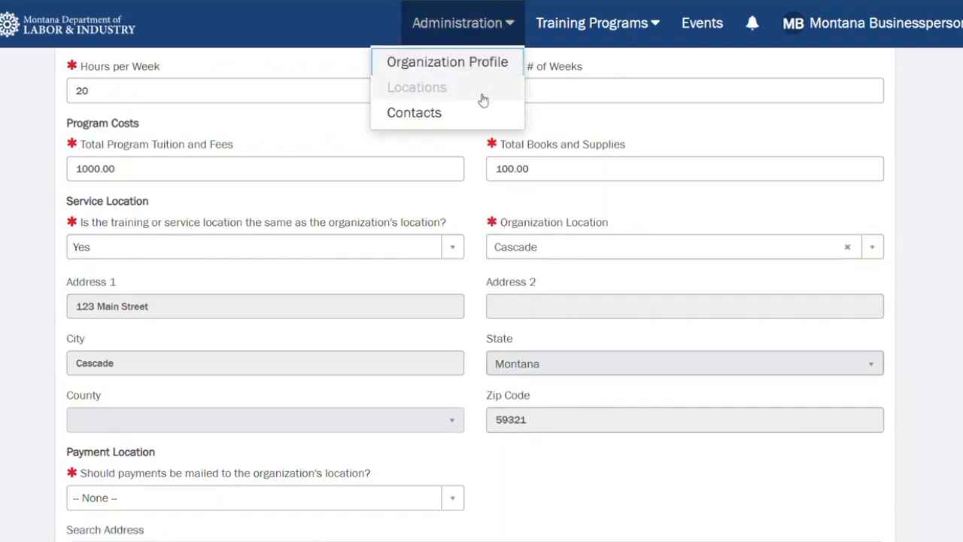
left_click(422, 281)
left_click(449, 253)
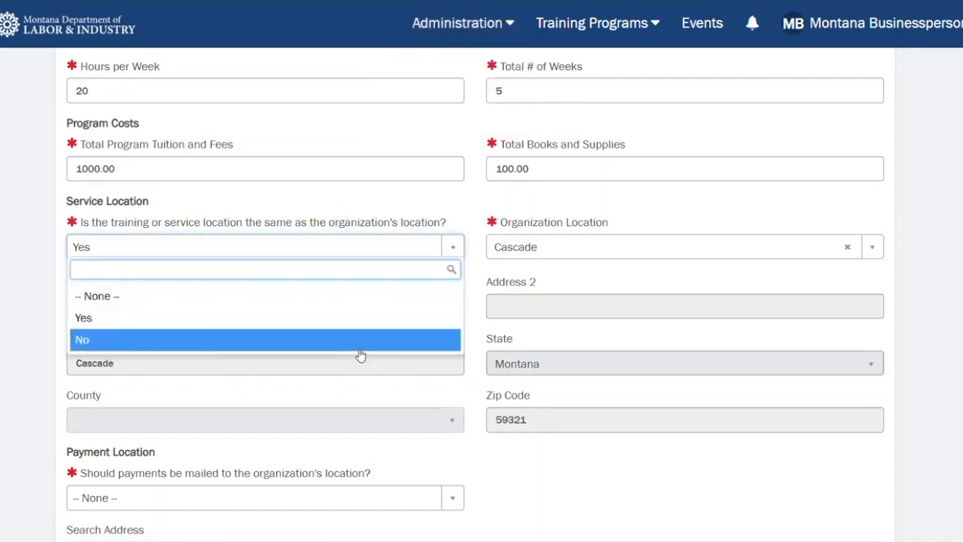
left_click(489, 281)
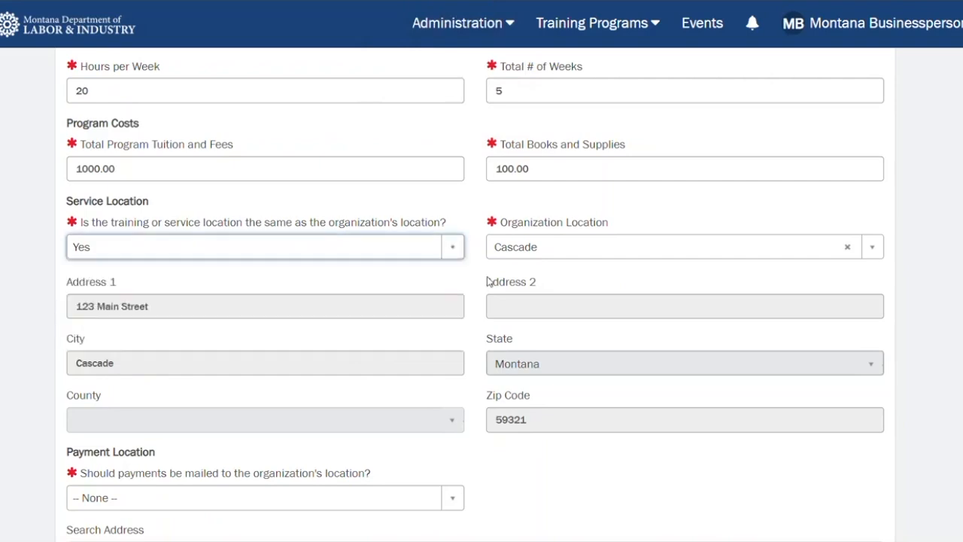
Step: Set payments to be mailed to the organization's location and choose the Cascade organization location
scroll(489, 282, "down", 4)
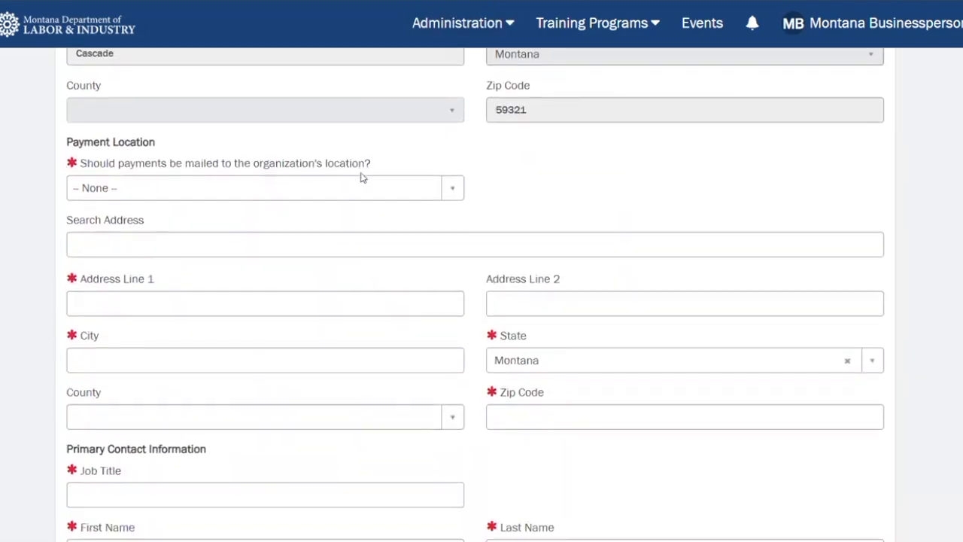
left_click(444, 198)
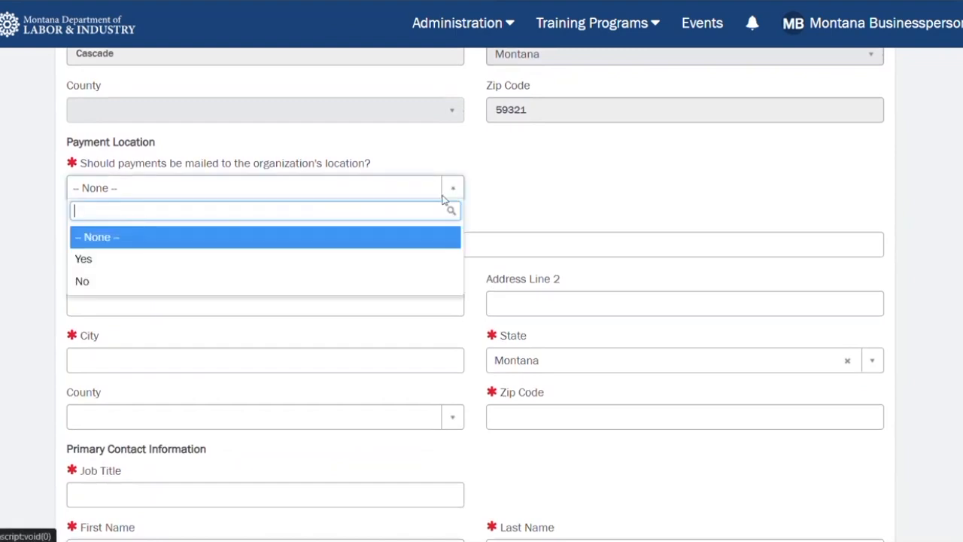
left_click(280, 267)
left_click(563, 192)
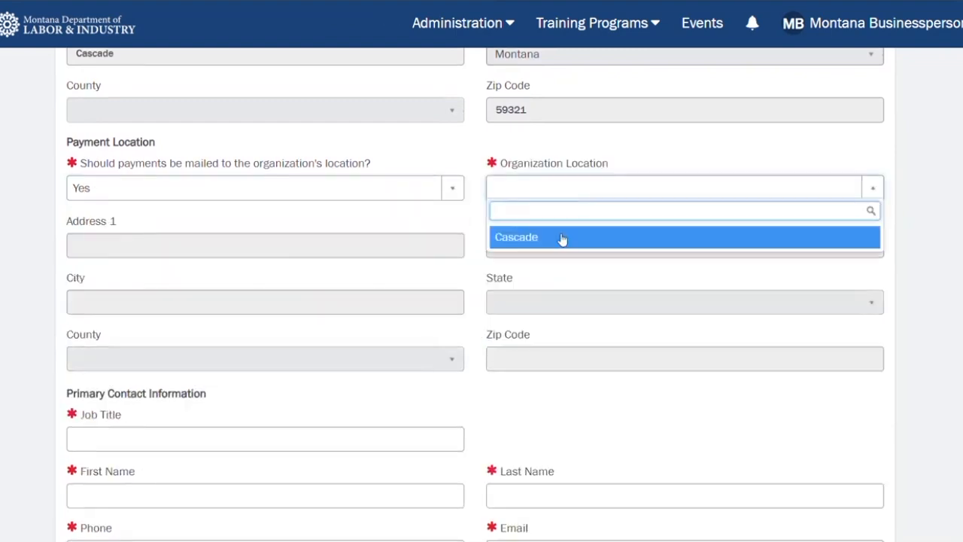
left_click(562, 238)
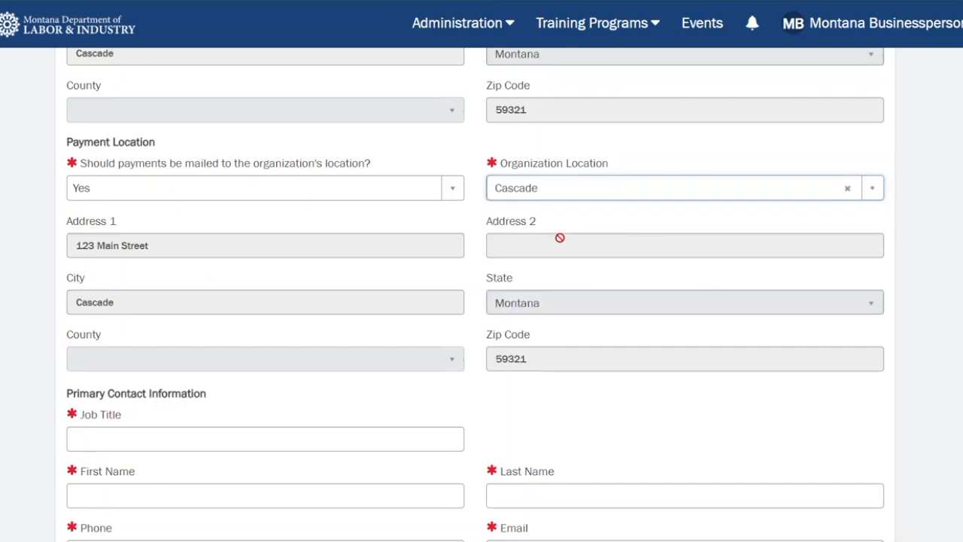
Step: Save the funded service record with Submit, without sending it for approval
scroll(436, 305, "down", 4)
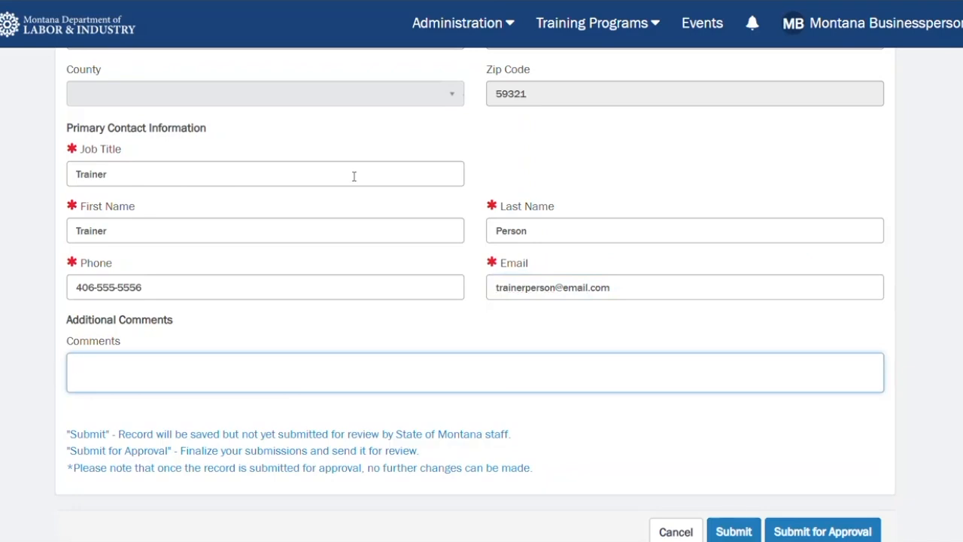
scroll(549, 408, "down", 2)
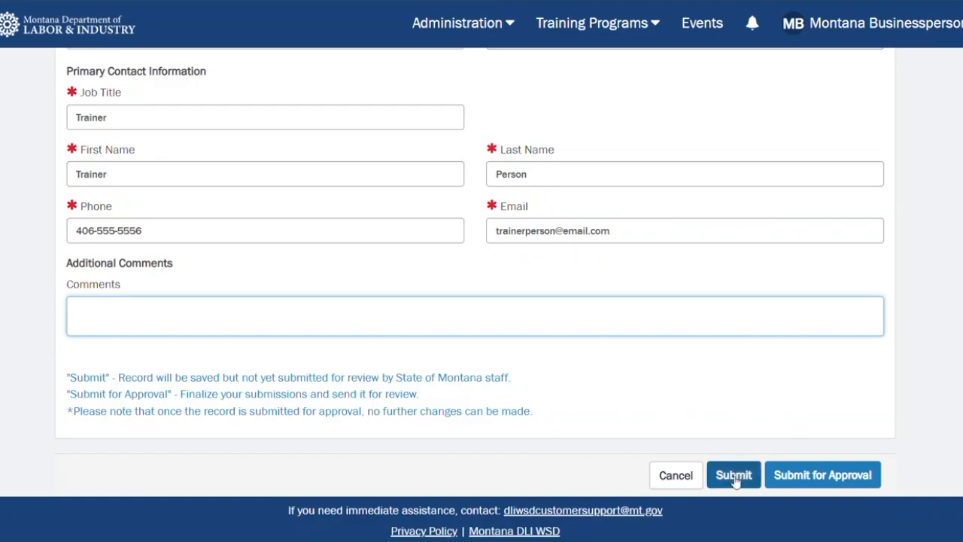
left_click(779, 474)
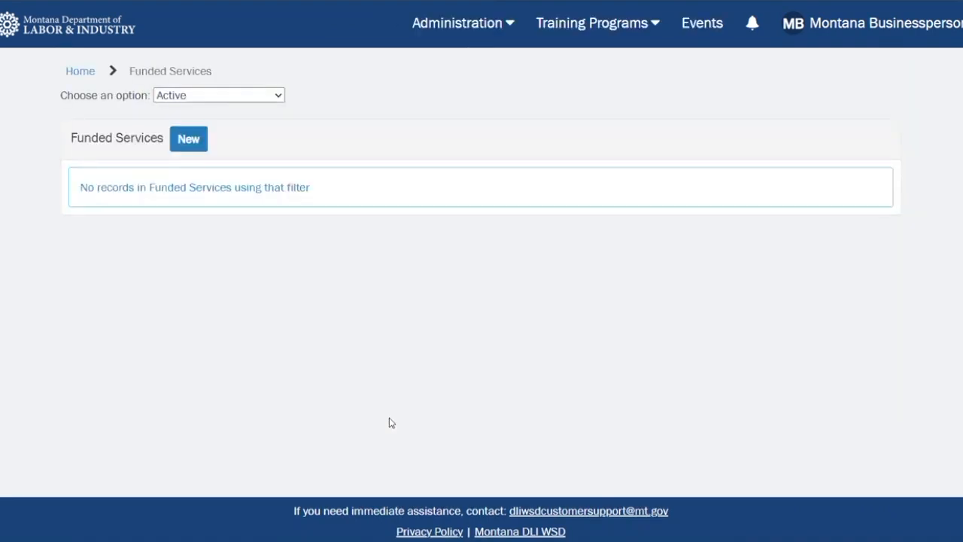
Step: Filter the funded services list to Pending Approval records
left_click(243, 96)
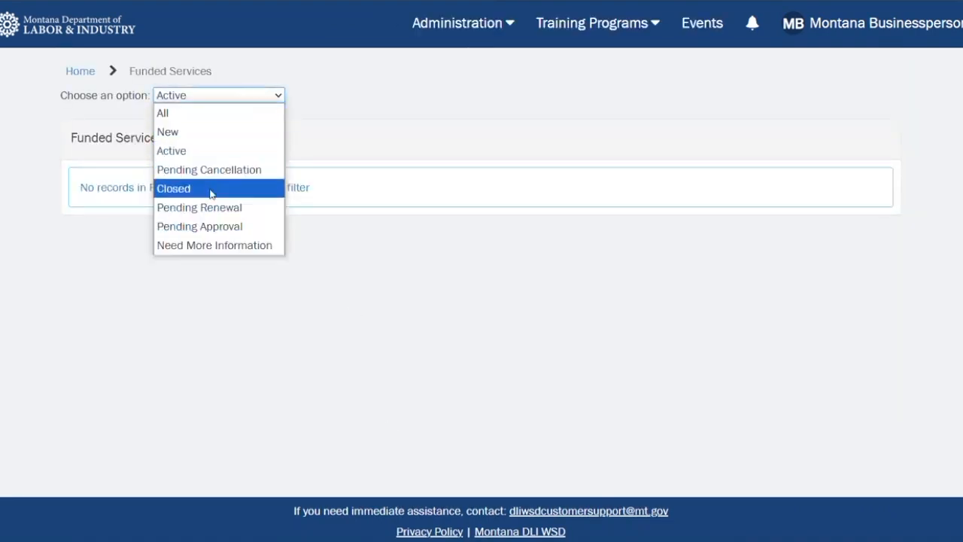
left_click(205, 226)
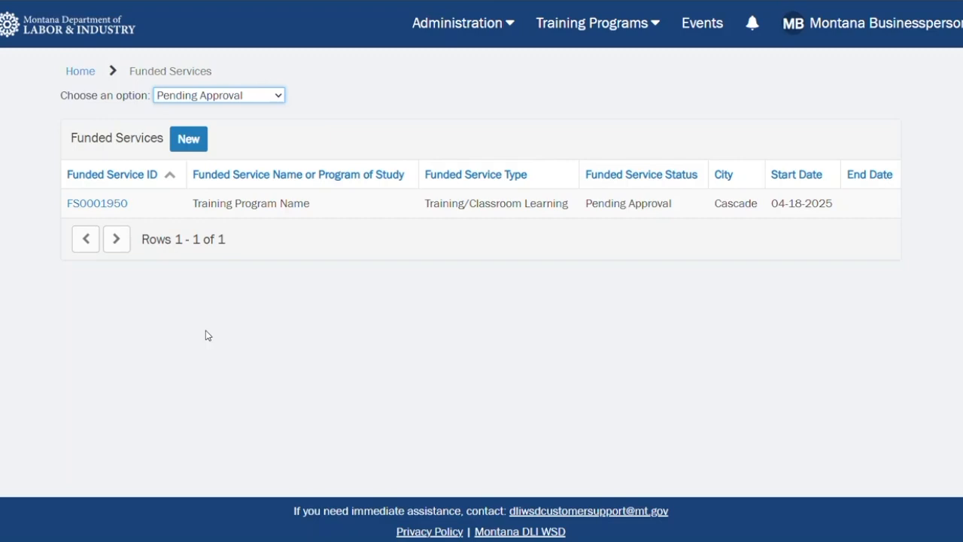
Step: Open the organization profile and start the application to become an MT Eligible Training Provider
left_click(517, 24)
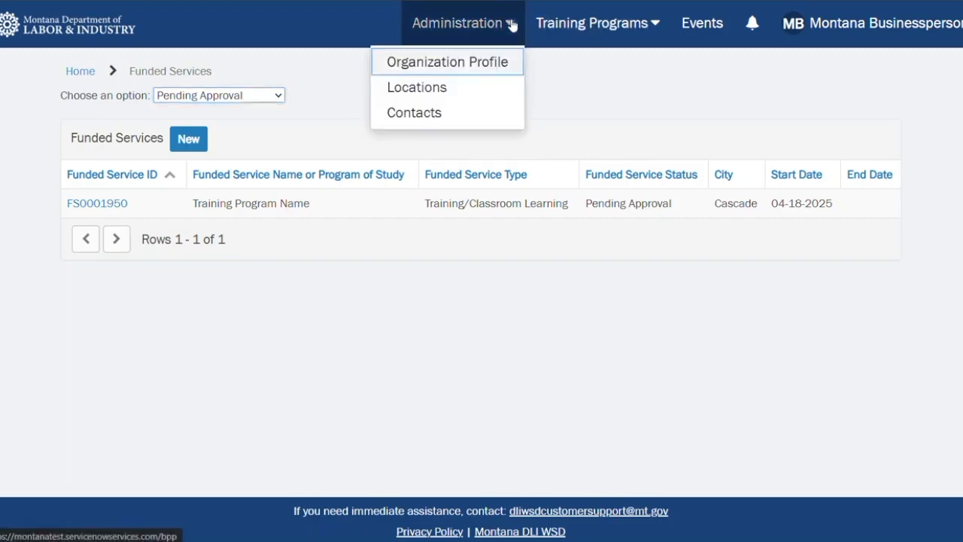
left_click(436, 66)
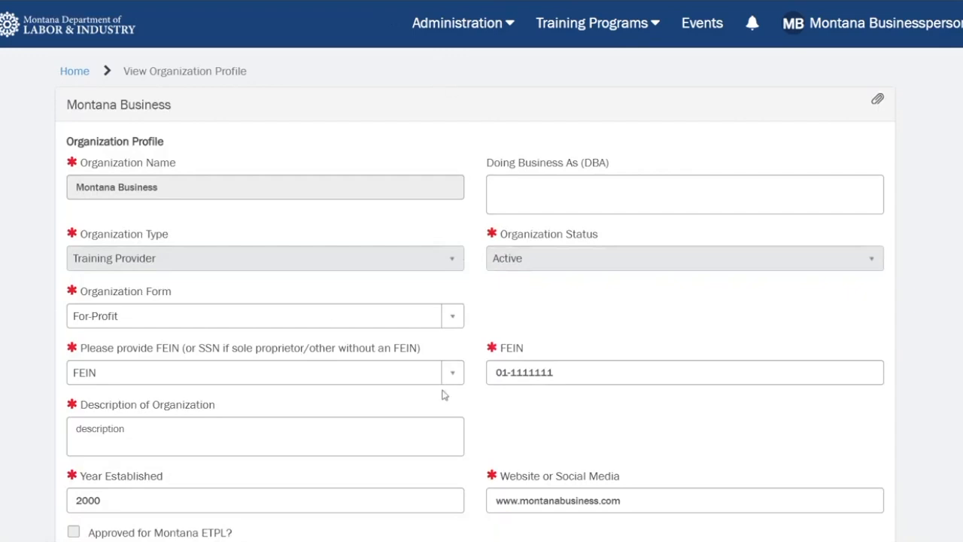
scroll(454, 388, "down", 3)
scroll(454, 388, "down", 6)
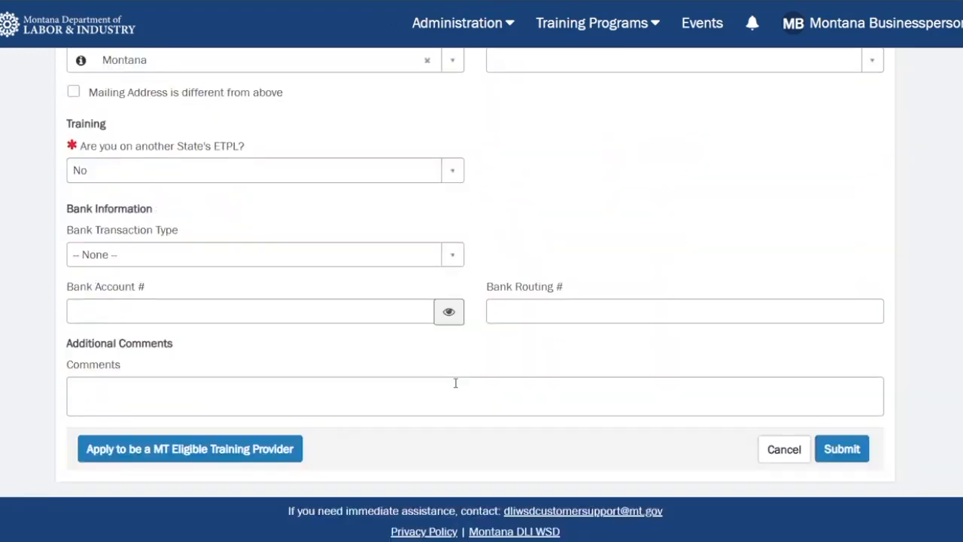
left_click(236, 455)
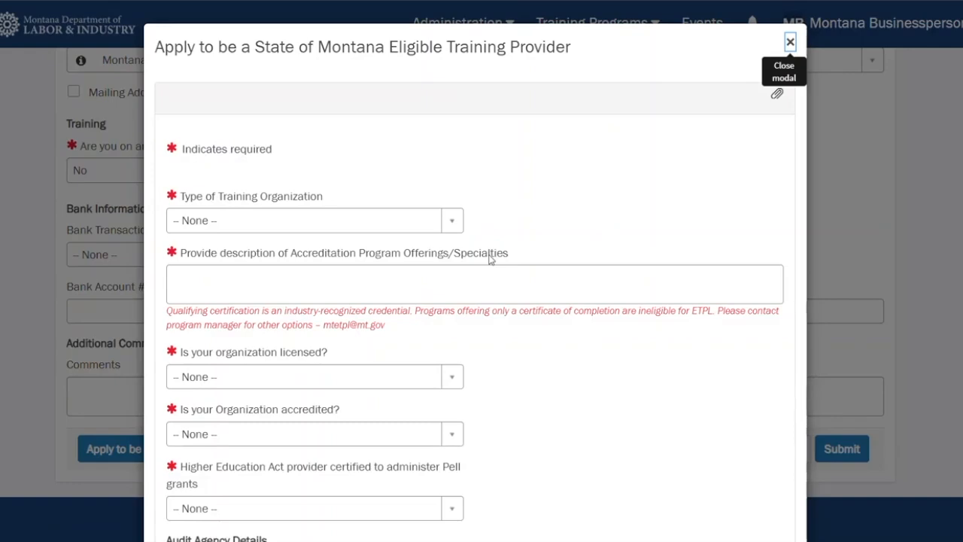
Step: Answer No to whether the organization is licensed in the ETPL application
scroll(490, 258, "down", 10)
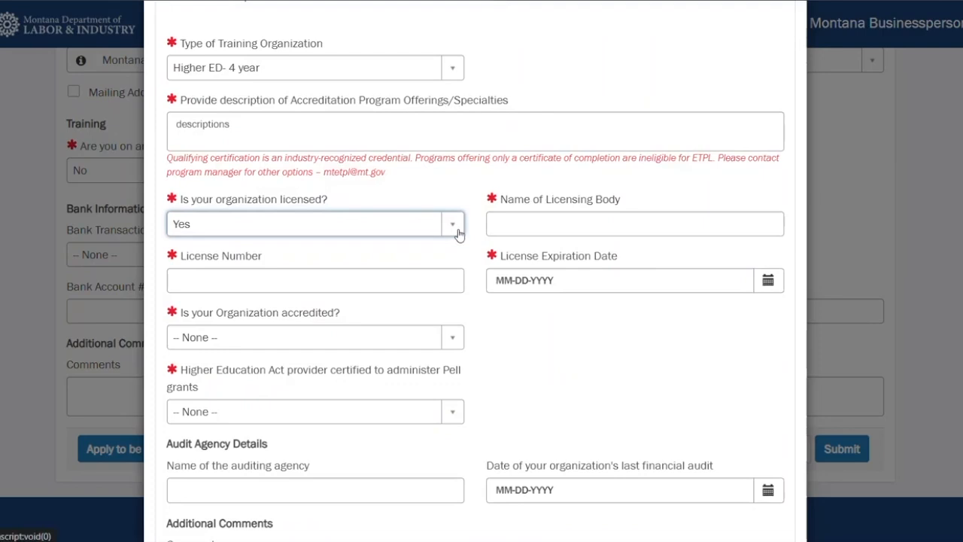
left_click(459, 234)
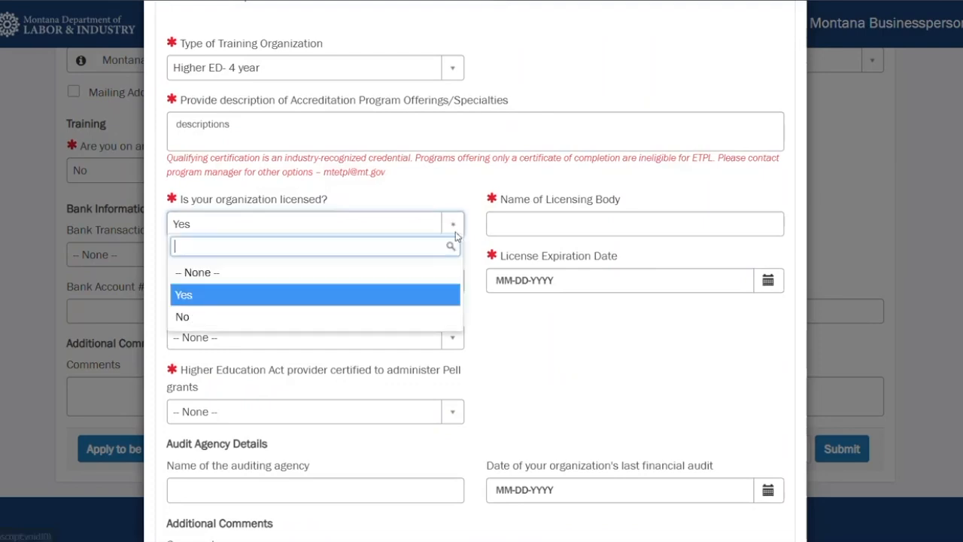
left_click(377, 322)
Step: Answer No to both the accreditation question and the Pell grant Higher Education Act provider question
left_click(423, 286)
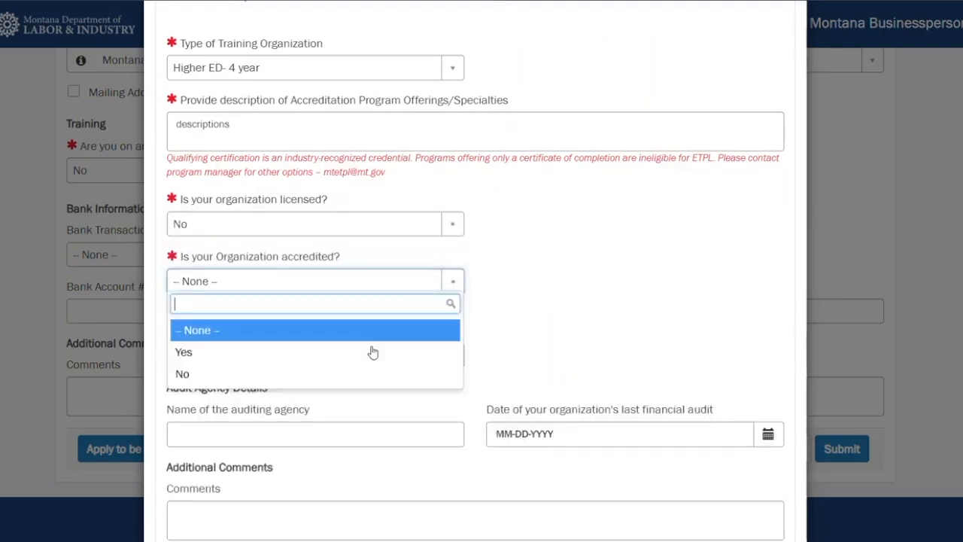
left_click(360, 360)
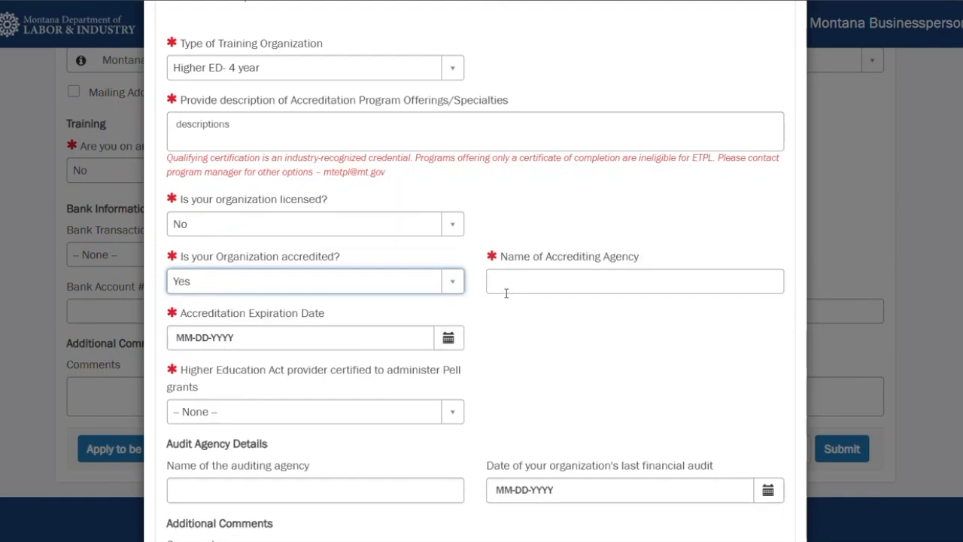
left_click(460, 284)
left_click(412, 374)
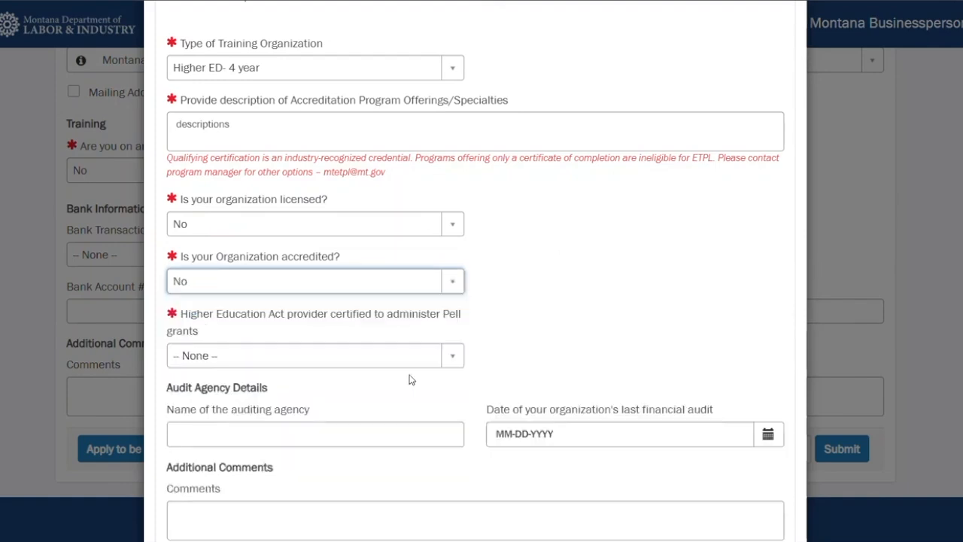
left_click(438, 358)
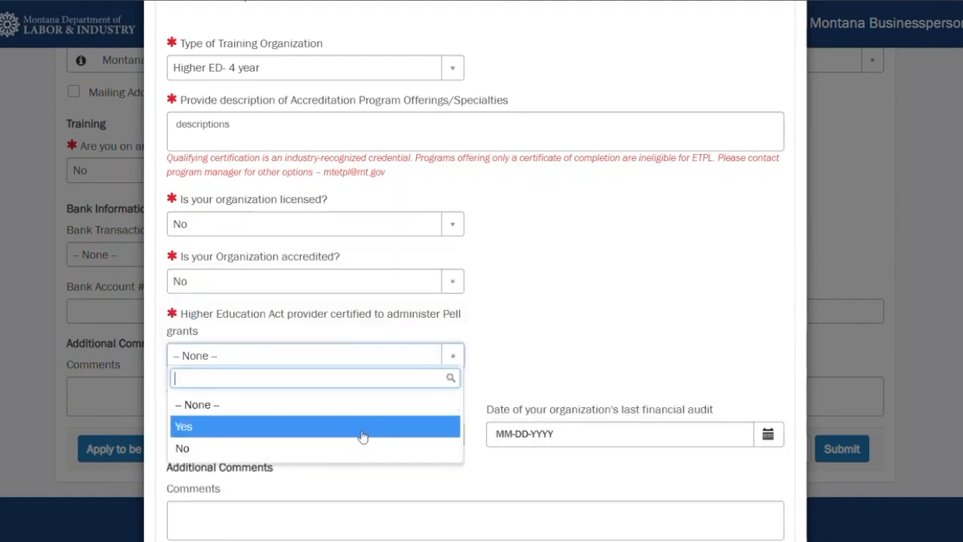
left_click(365, 429)
left_click(434, 369)
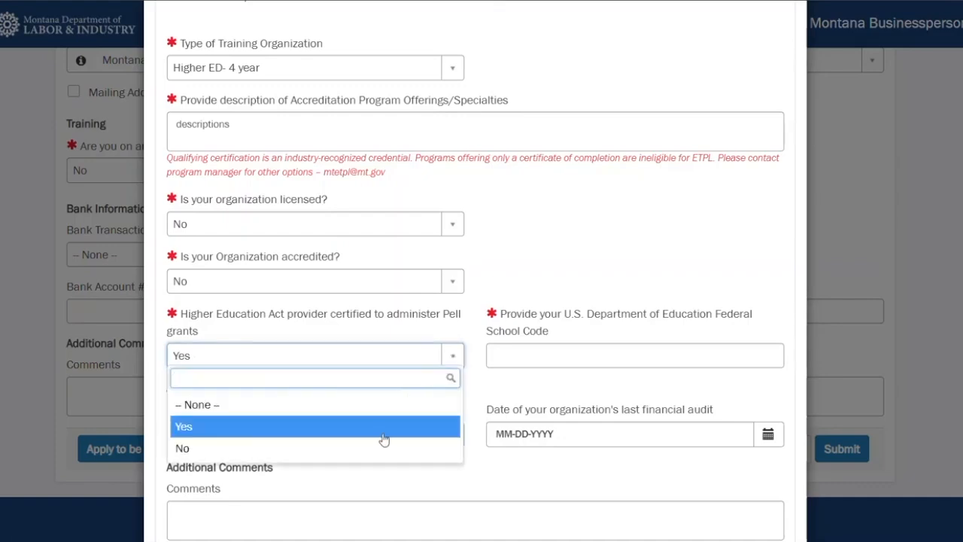
left_click(370, 459)
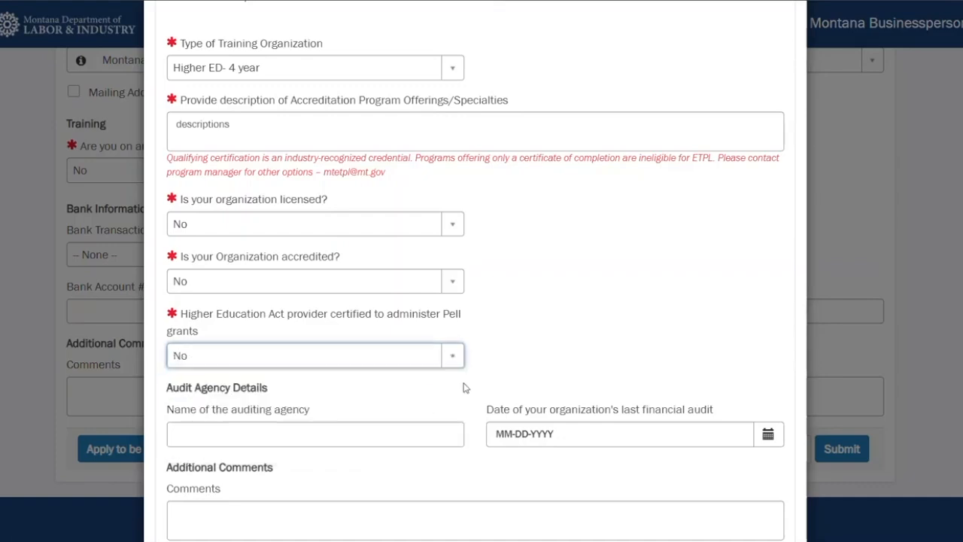
Step: Review the audit agency, signature agreement and documents sections of the application
scroll(463, 388, "down", 3)
left_click(360, 222)
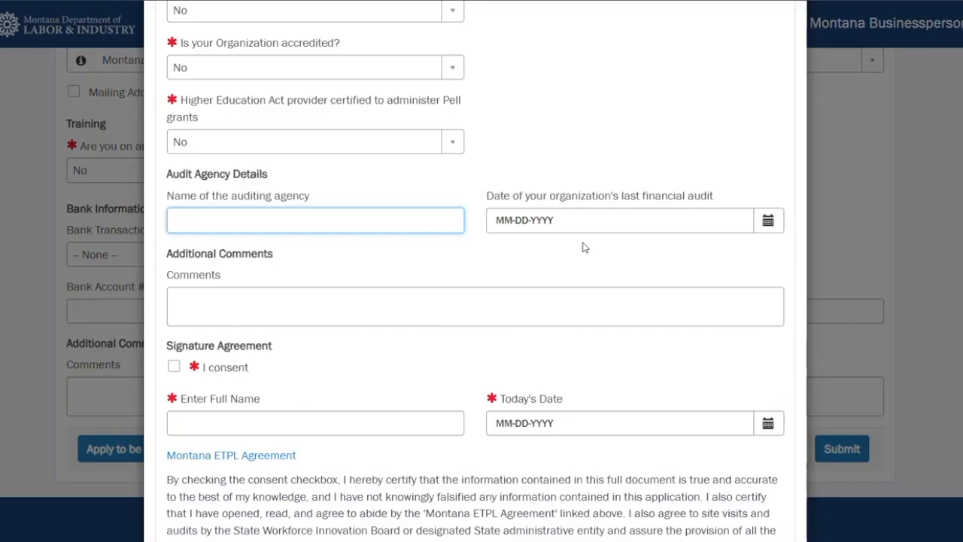
scroll(585, 247, "down", 2)
scroll(584, 247, "down", 5)
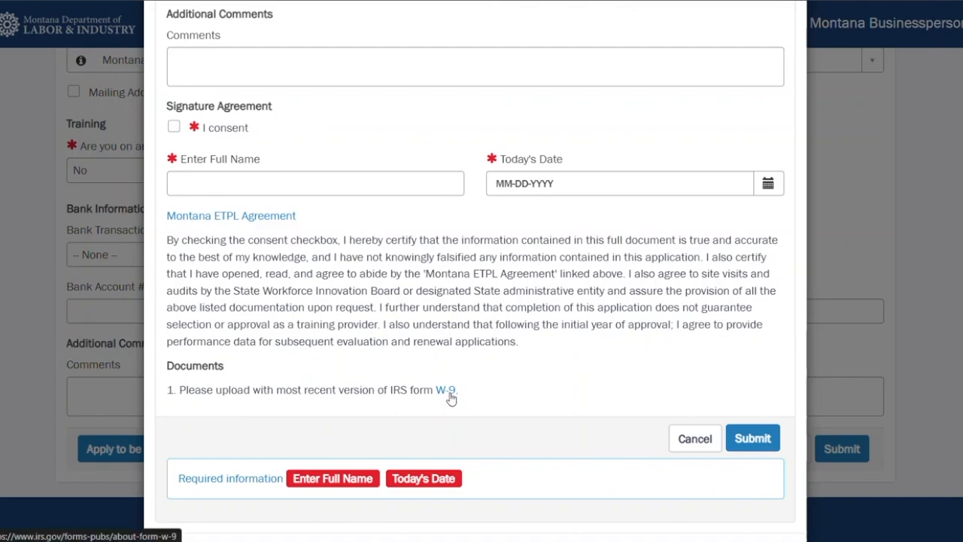
scroll(548, 296, "up", 1)
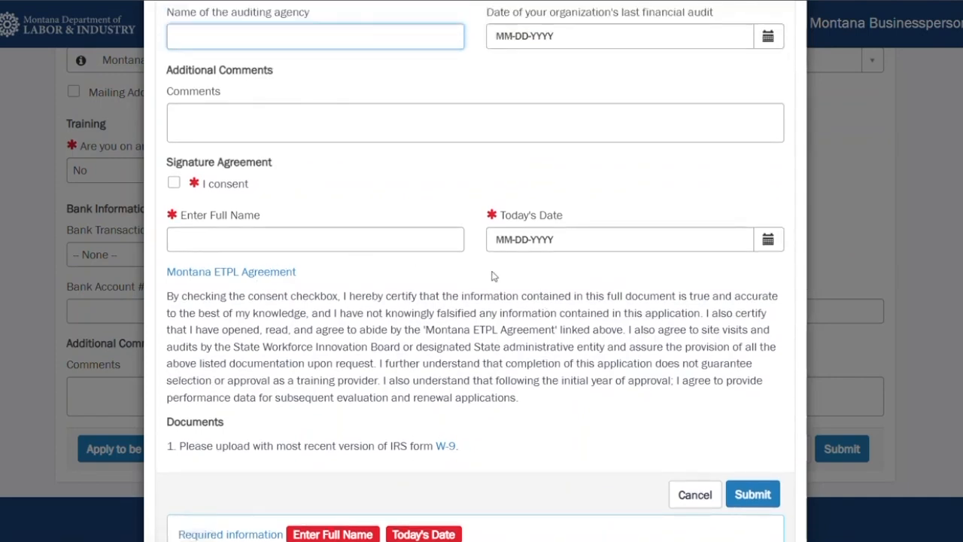
scroll(493, 276, "up", 1)
scroll(493, 276, "up", 6)
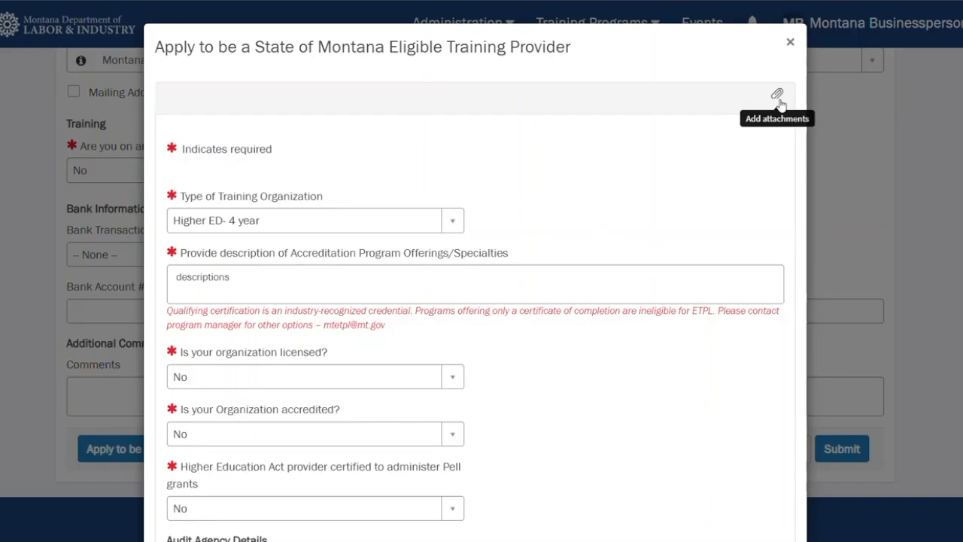
scroll(580, 207, "down", 6)
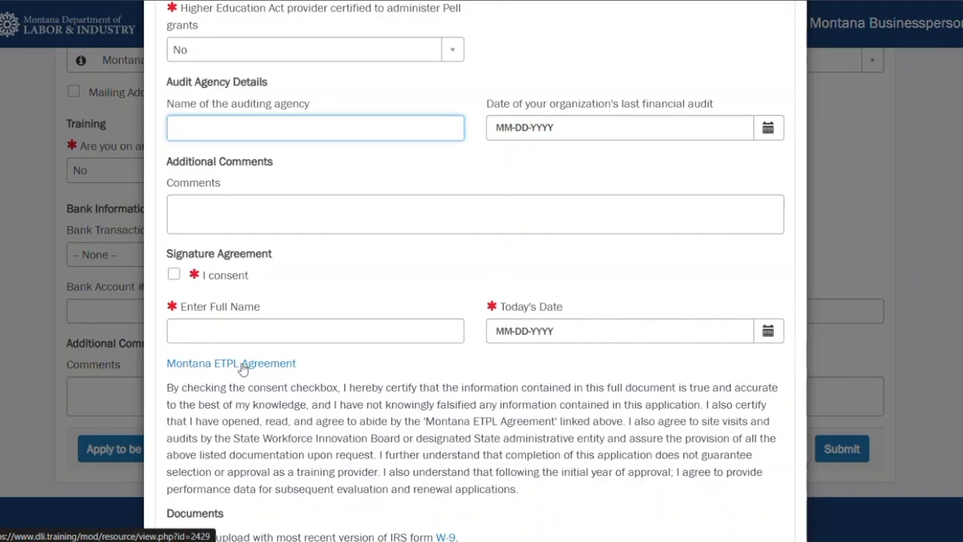
Step: Check the consent box and enter the signer's full name in the signature agreement
left_click(215, 275)
left_click(224, 329)
type("Montana")
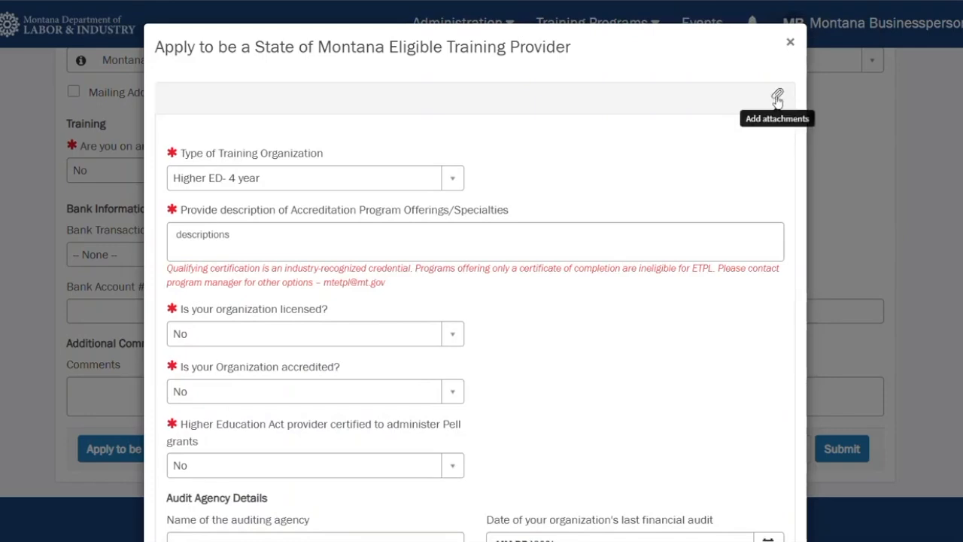
Step: Attach the Montana_Training_Provider_W9.png file to the ETPL application
left_click(778, 98)
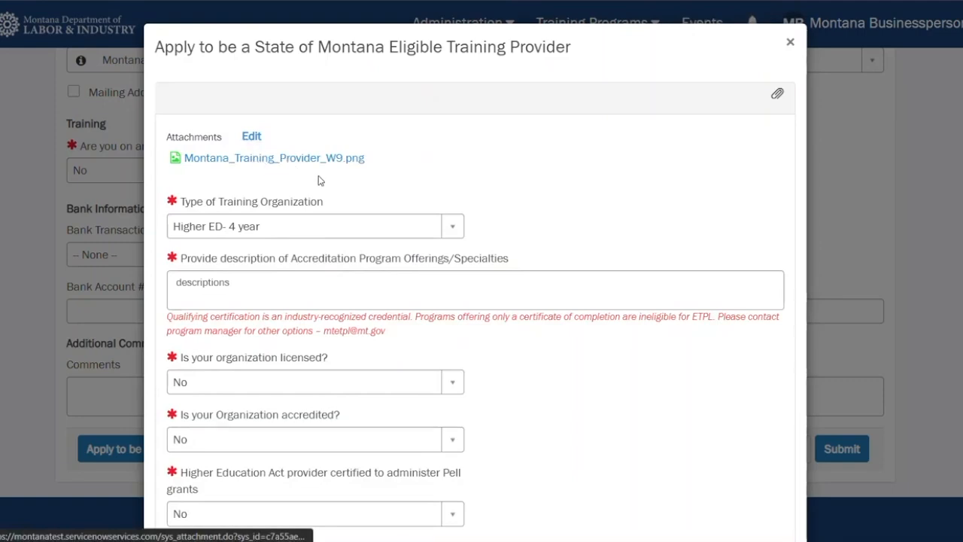
scroll(452, 175, "down", 10)
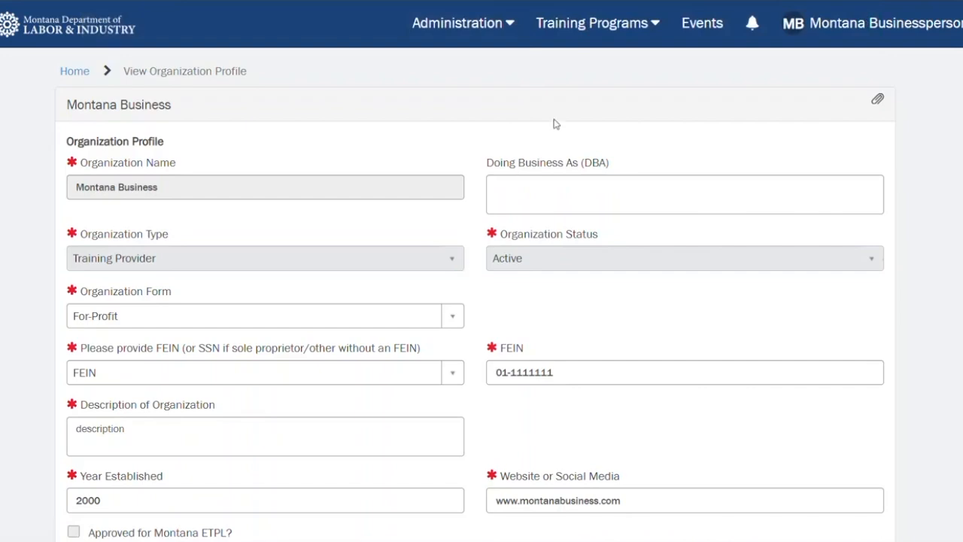
Step: Go to Manage Trainings and filter the funded services list to All
scroll(307, 321, "down", 1)
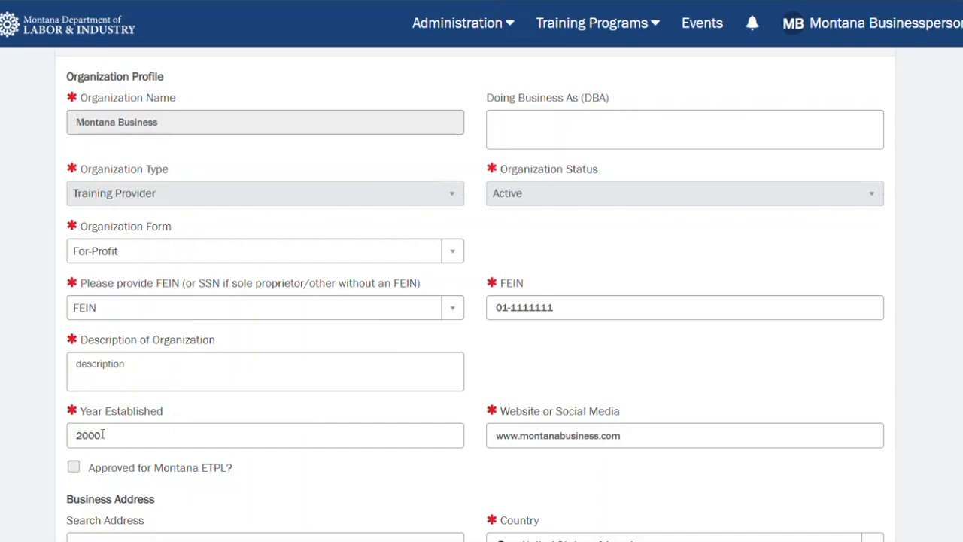
scroll(334, 379, "down", 3)
scroll(333, 362, "up", 4)
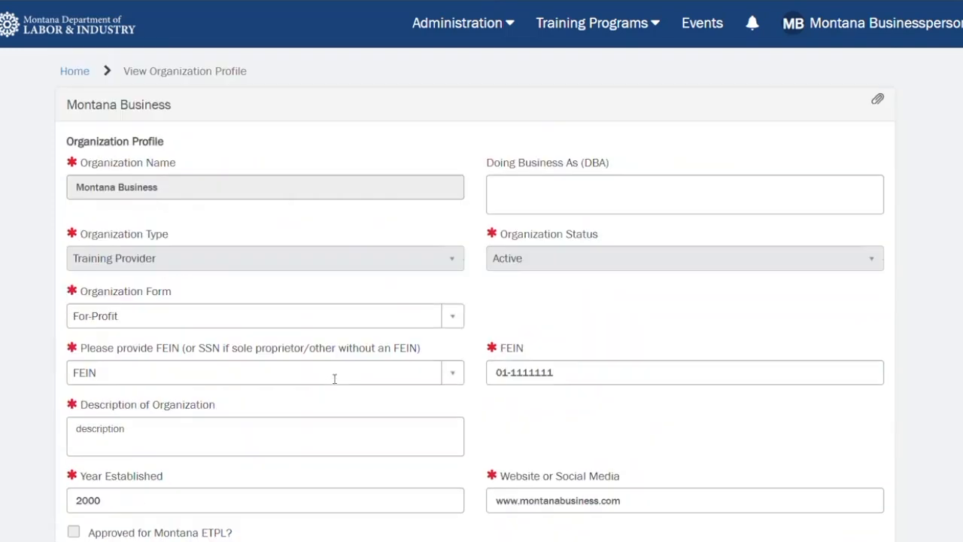
left_click(644, 30)
left_click(539, 63)
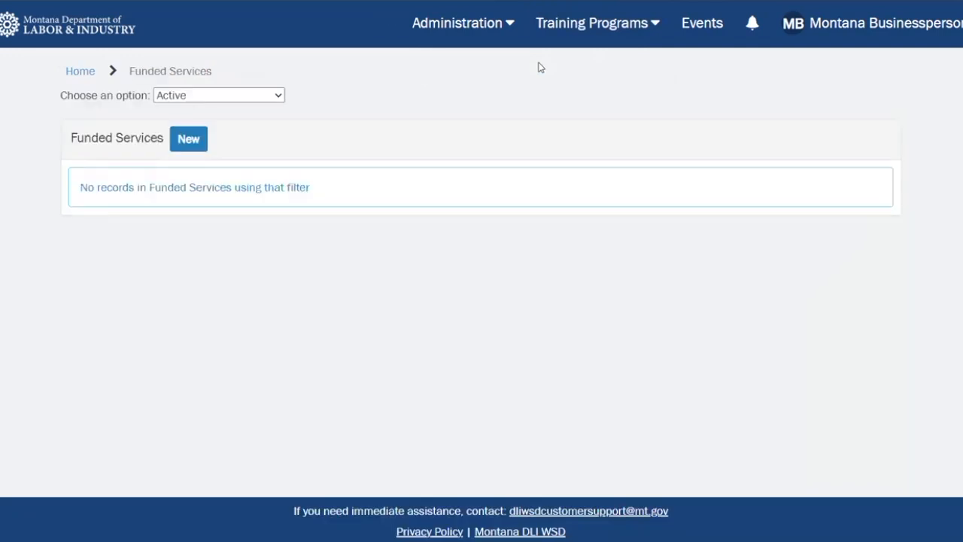
left_click(258, 94)
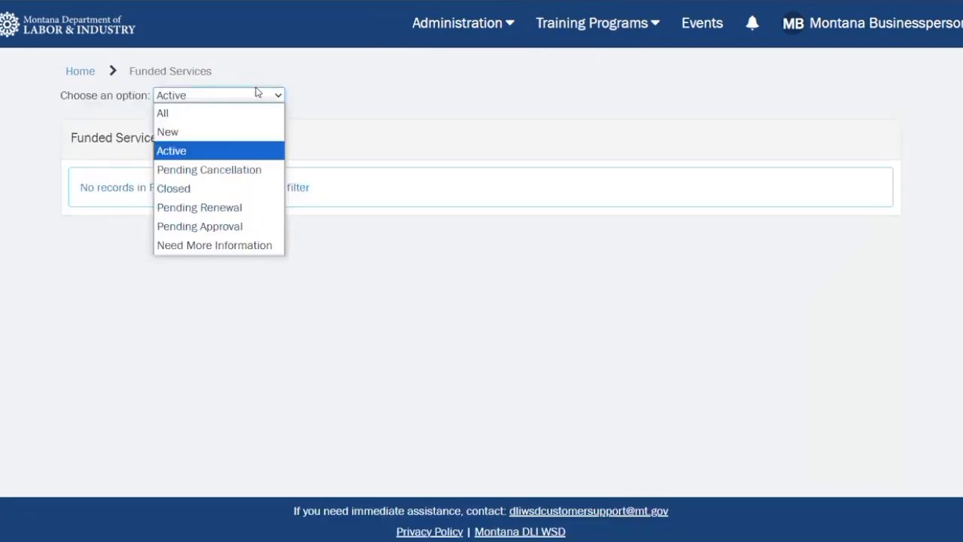
left_click(192, 115)
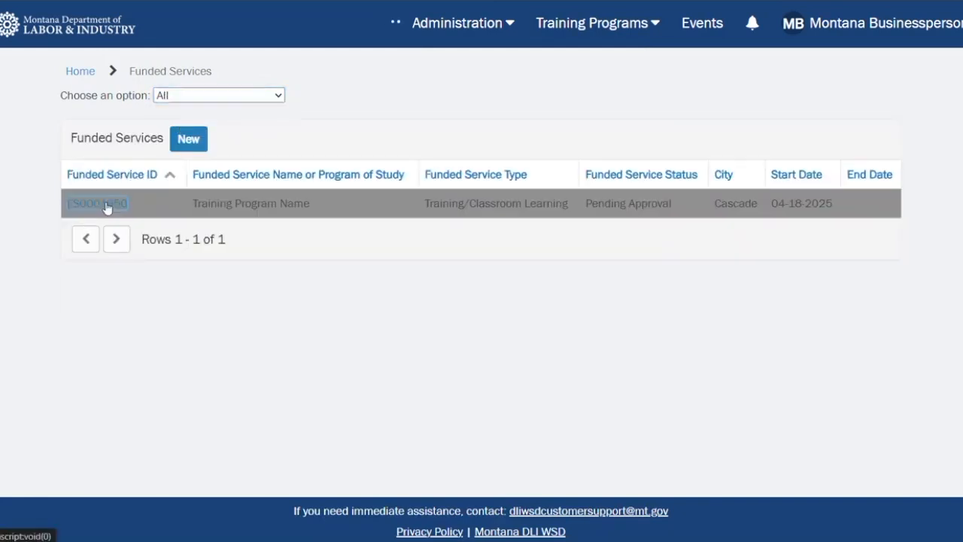
Step: Open the FS0001950 funded service record
left_click(108, 204)
scroll(454, 283, "down", 13)
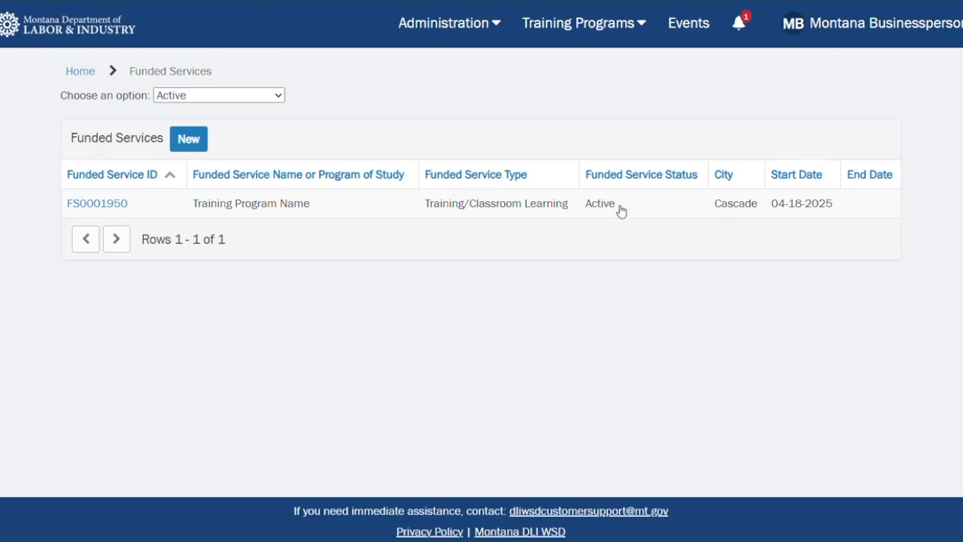
Step: View the notifications list, return to the portal home, and open the Training Programs menu
left_click(741, 25)
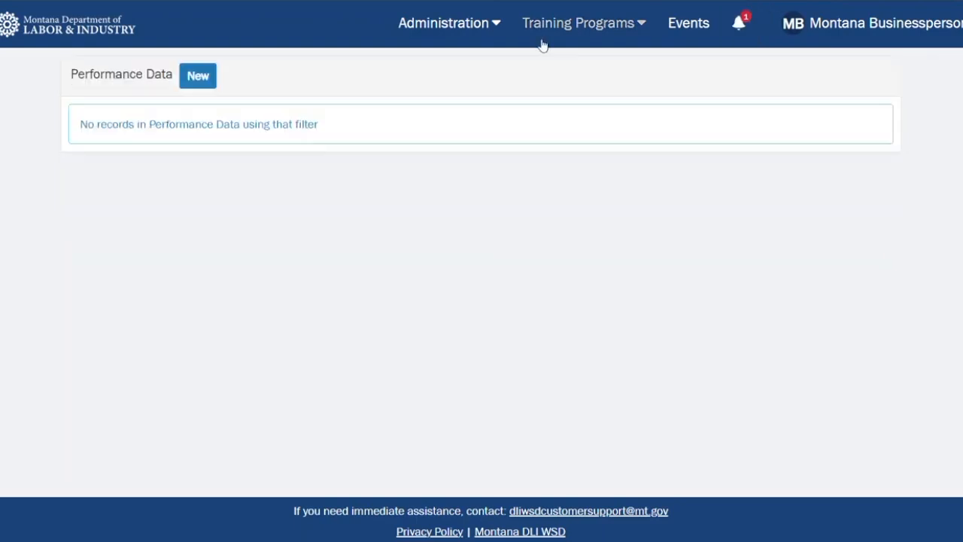
left_click(559, 32)
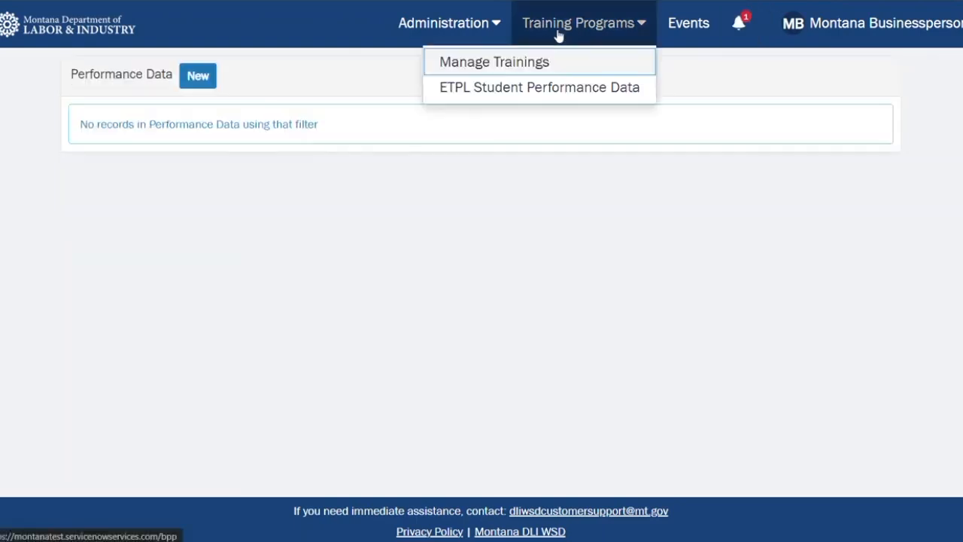
left_click(288, 78)
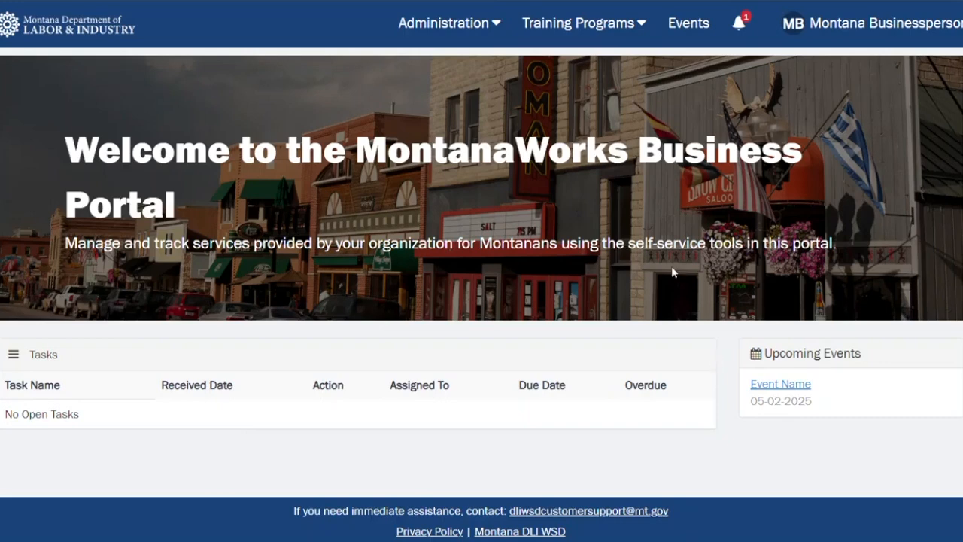
left_click(642, 30)
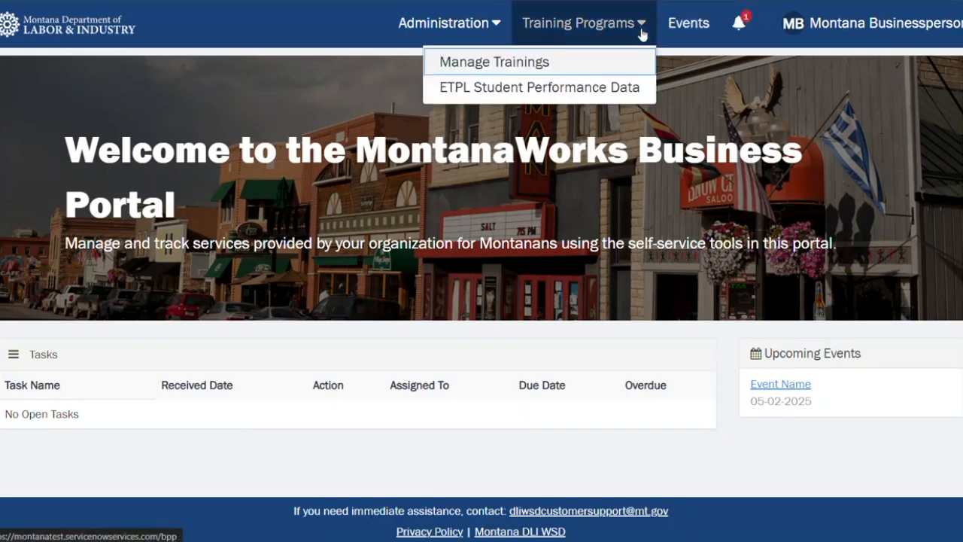